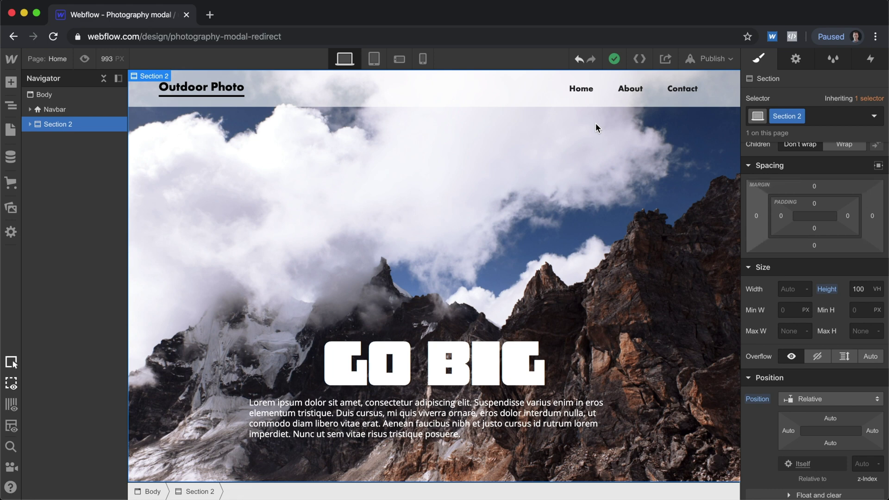
# Add a new Div Block directly inside the page Body.
pyautogui.press('super+e')
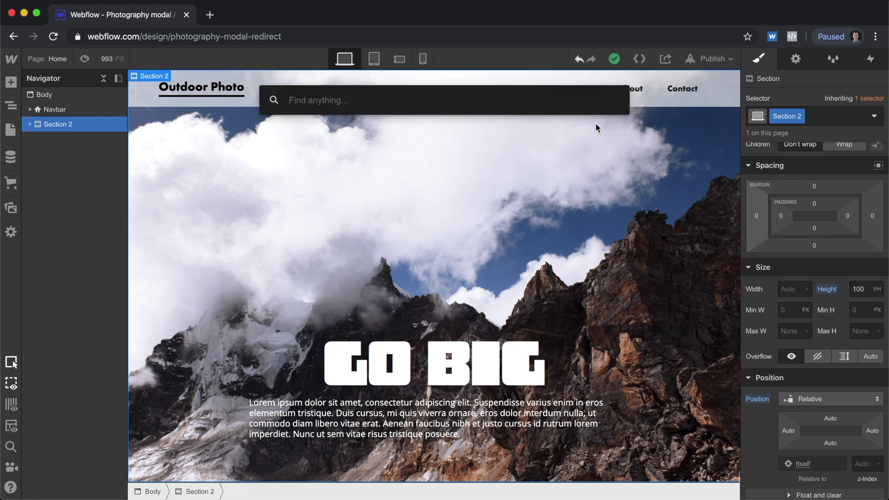
pyautogui.write('div')
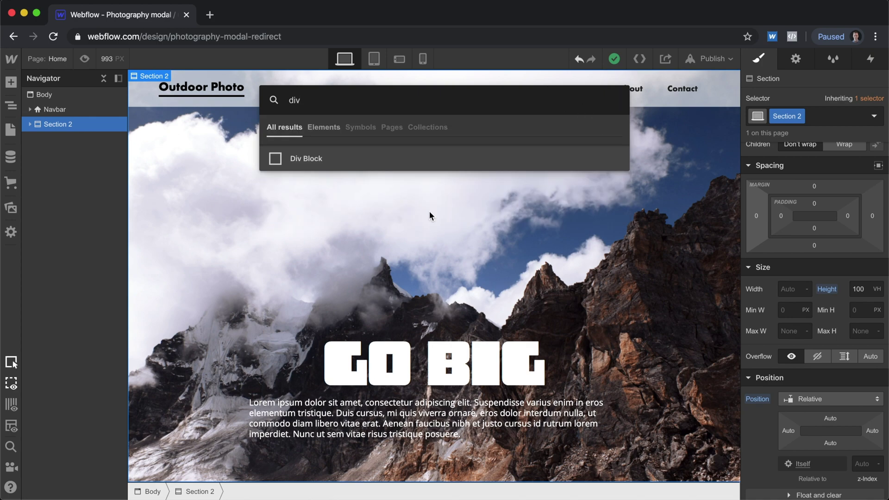
pyautogui.moveTo(318, 153); pyautogui.dragTo(90, 107)
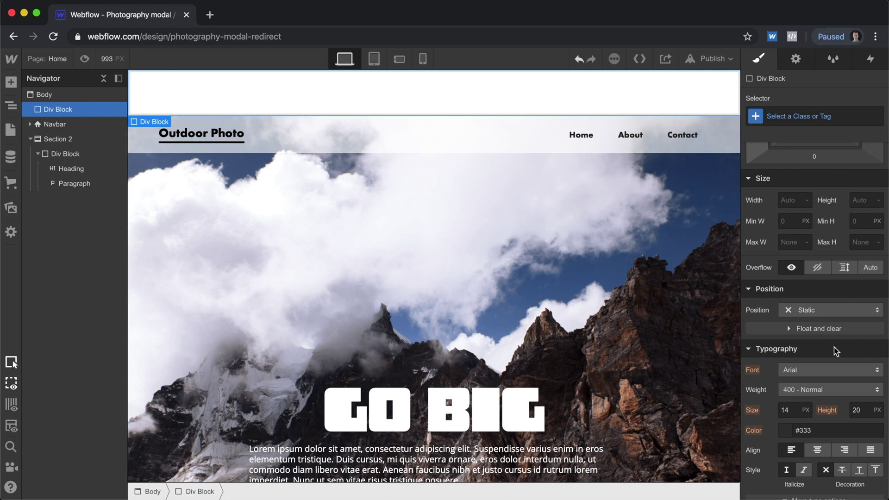
# Make the div Fixed, 100vw wide and 100vh tall.
pyautogui.click(809, 310)
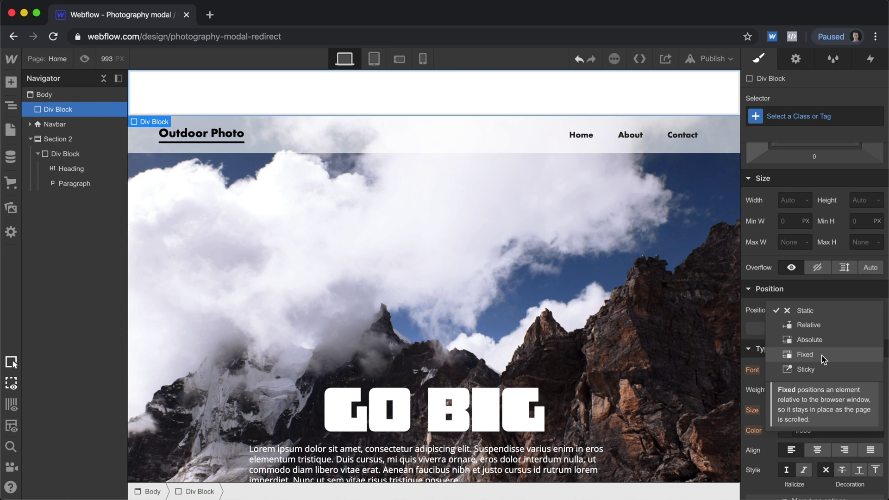
pyautogui.click(805, 354)
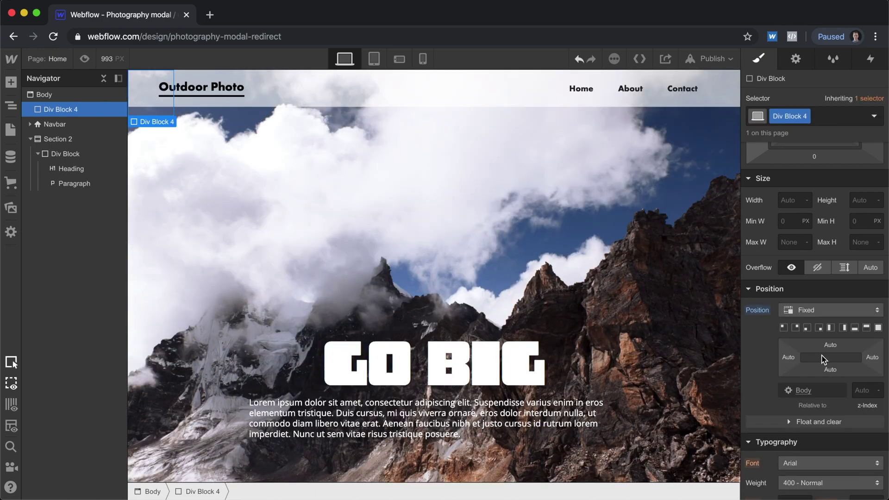
pyautogui.click(785, 199)
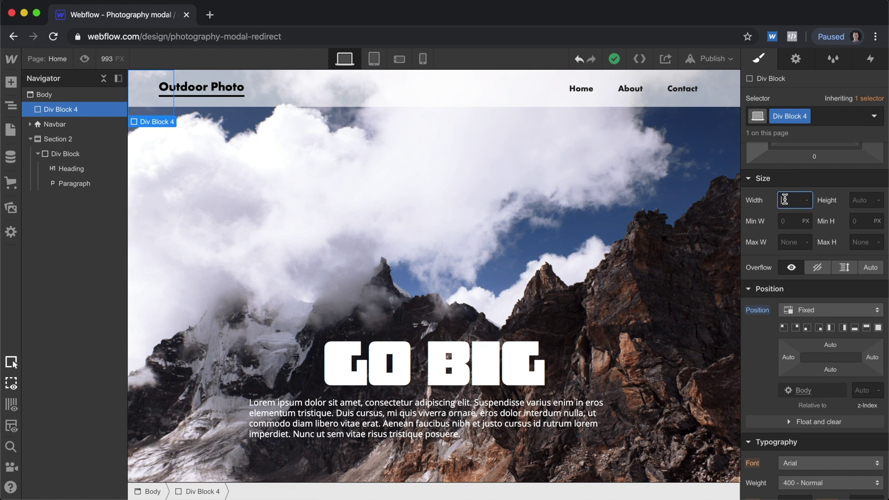
pyautogui.write('100vw')
pyautogui.press('Return')
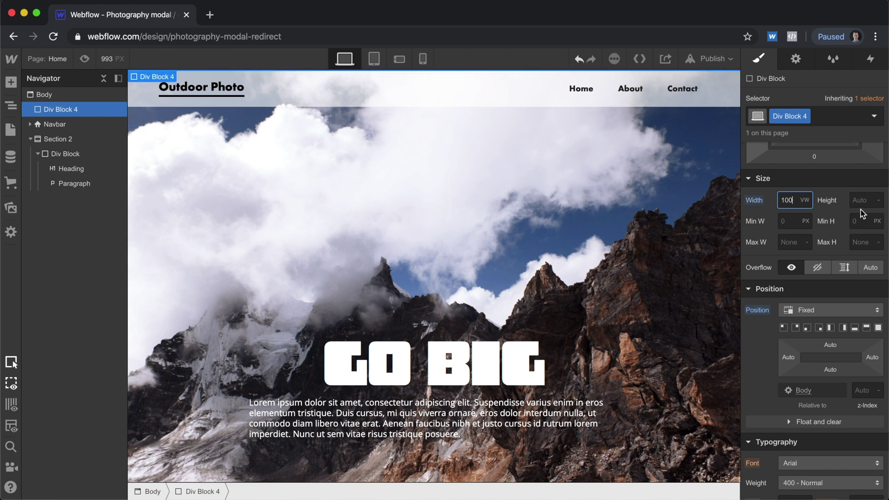
pyautogui.click(858, 204)
pyautogui.write('100')
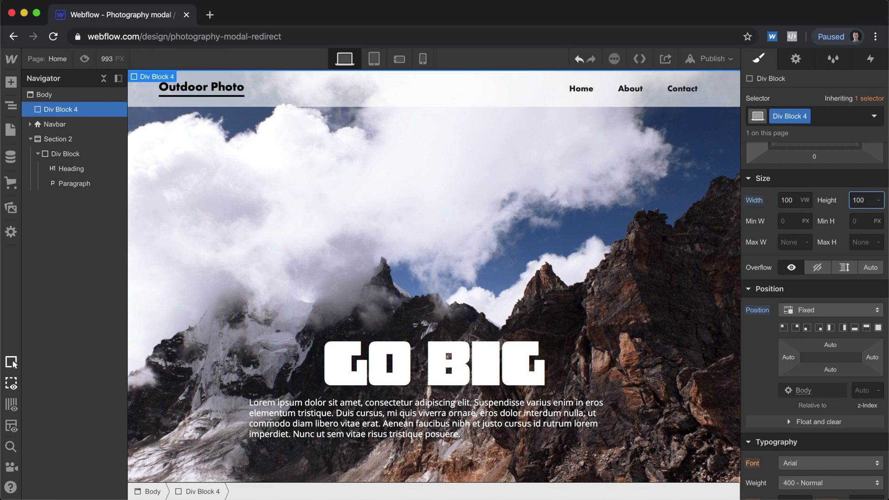
pyautogui.write('vh')
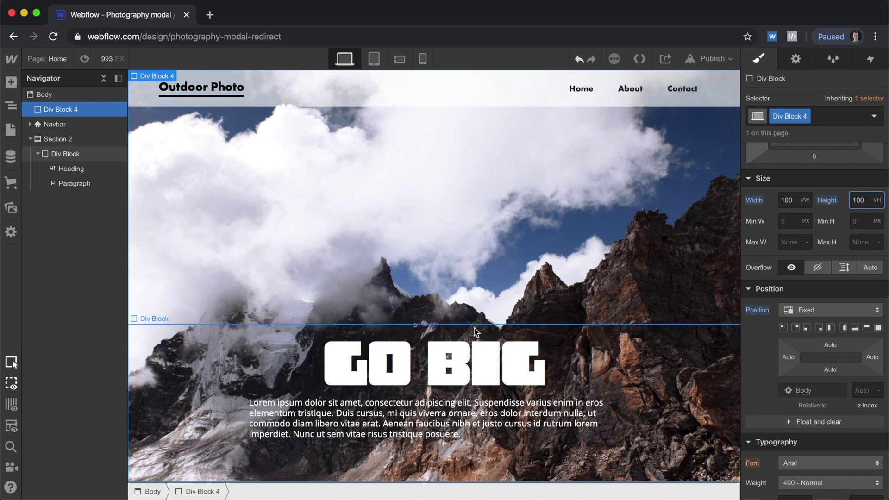
pyautogui.scroll(-15, 883, 455)
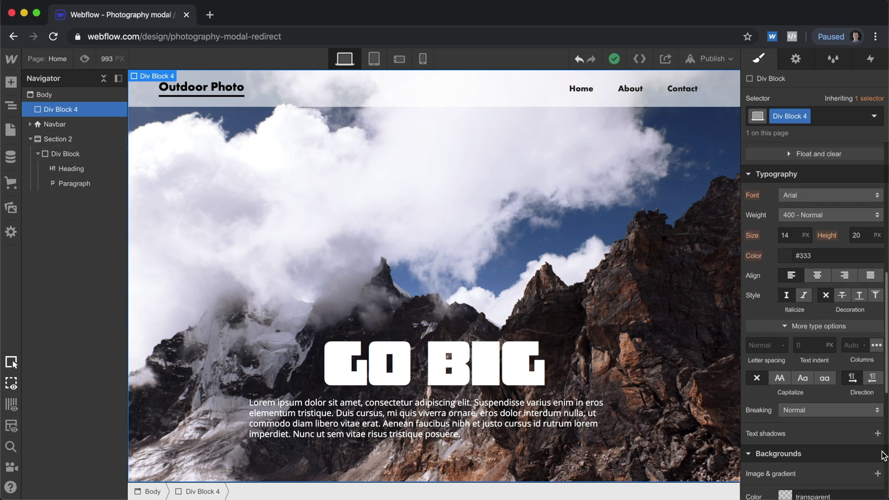
# Give the div a black background at 36% opacity.
pyautogui.click(783, 324)
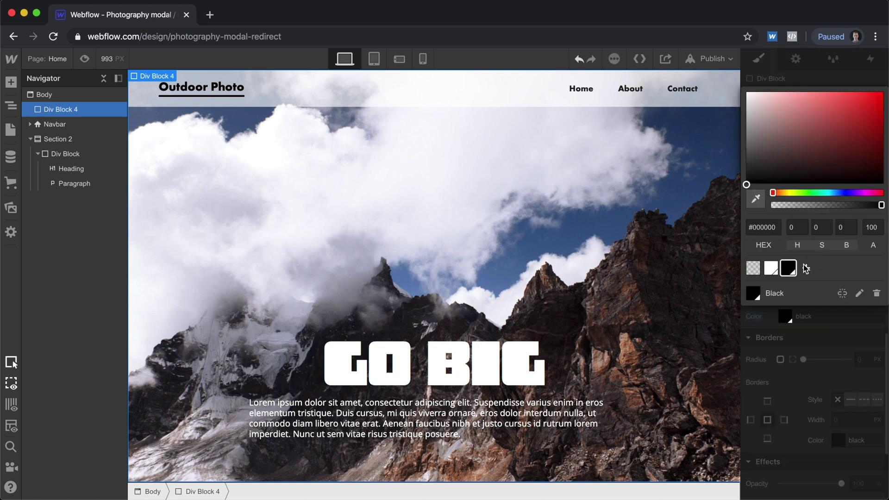
pyautogui.moveTo(788, 207); pyautogui.dragTo(811, 207)
pyautogui.click(791, 342)
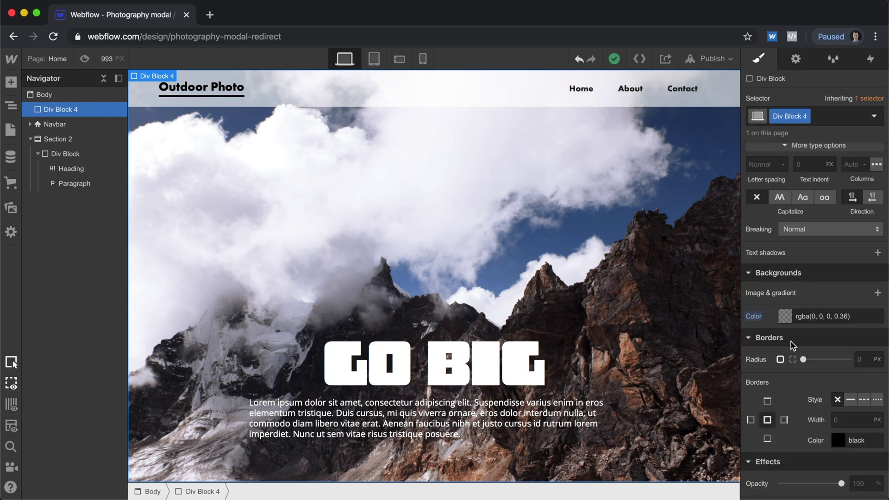
pyautogui.scroll(10, 791, 342)
pyautogui.scroll(2, 791, 342)
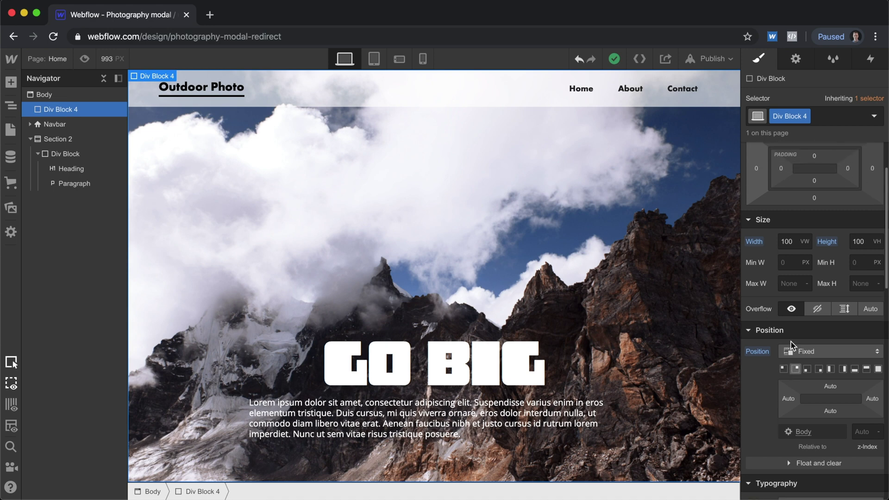
pyautogui.scroll(-3, 791, 342)
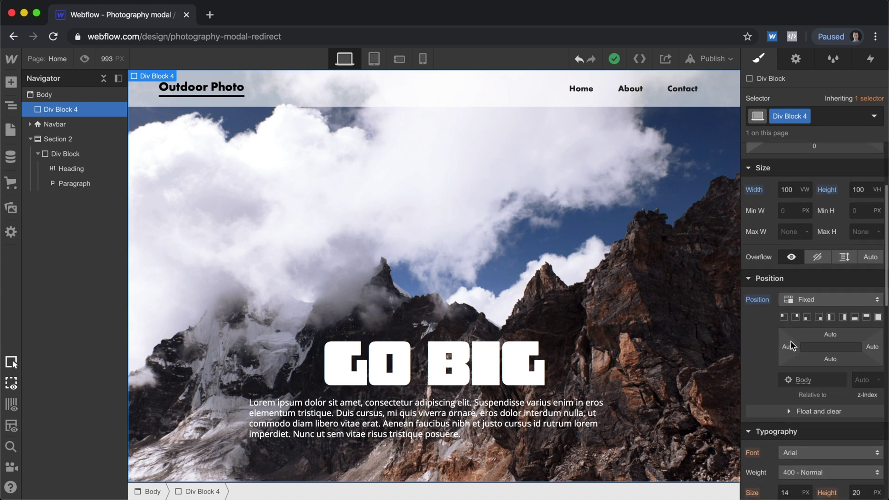
# Enter a z-index for the div so it stacks above the page content.
pyautogui.click(867, 383)
pyautogui.write('3')
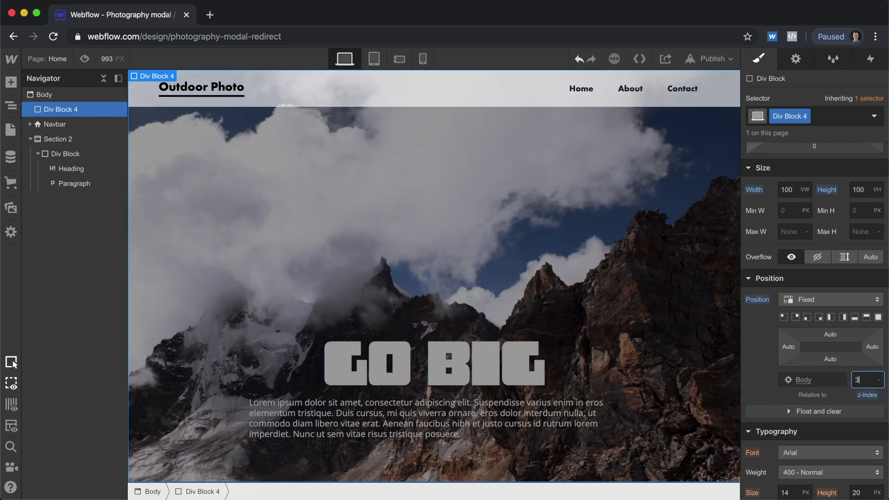
pyautogui.press('BackSpace')
pyautogui.write('4')
pyautogui.scroll(-1, 831, 322)
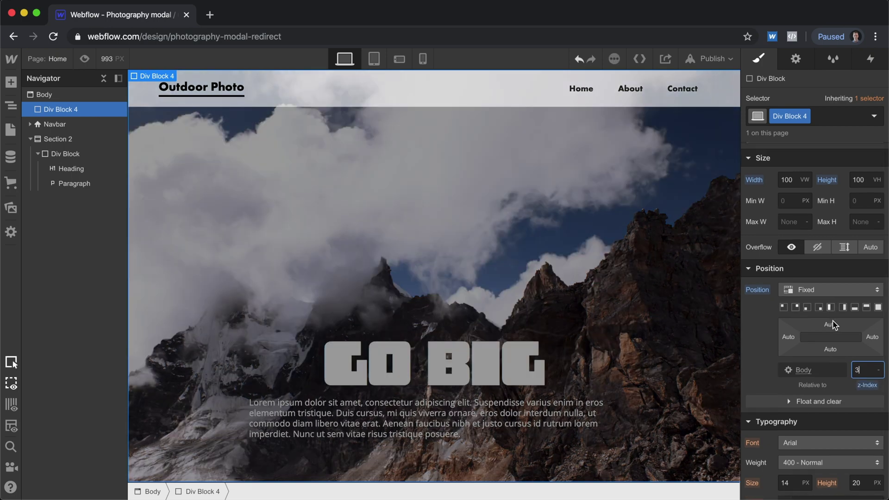
pyautogui.scroll(-10, 829, 324)
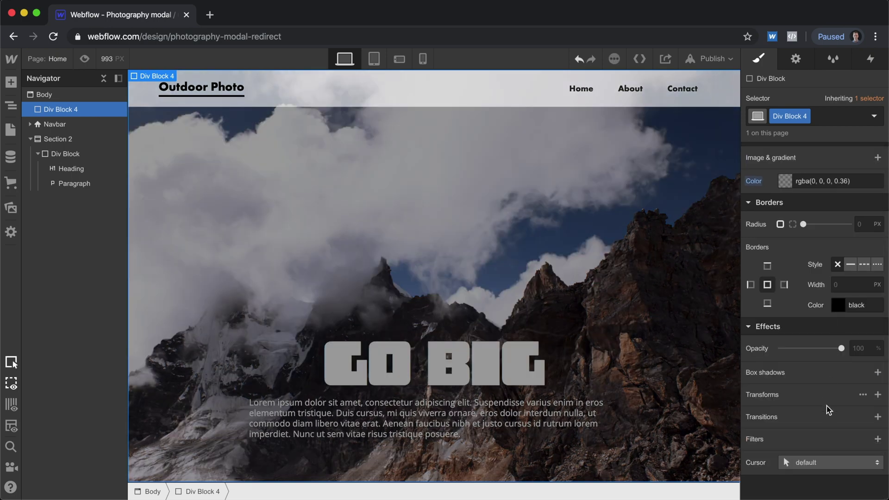
pyautogui.scroll(10, 829, 411)
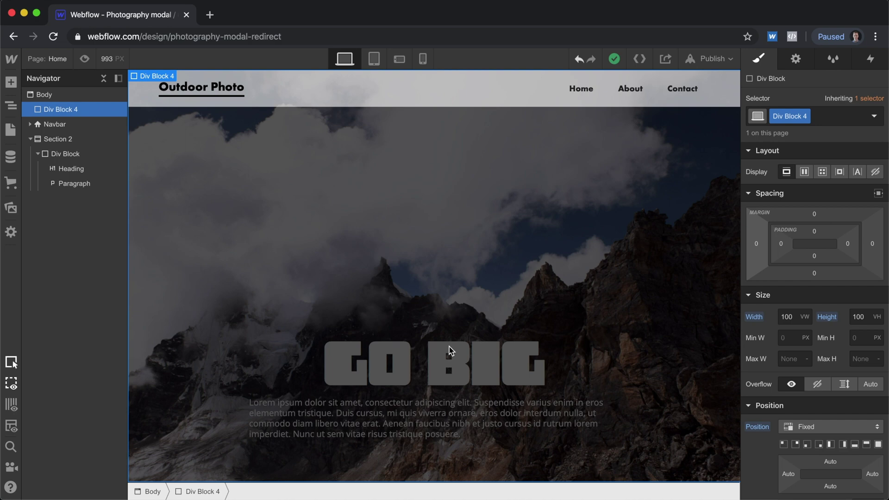
pyautogui.press('super+e')
# Nest a new div block inside Div Block 4 and size it 600 × 400 px.
pyautogui.write('di')
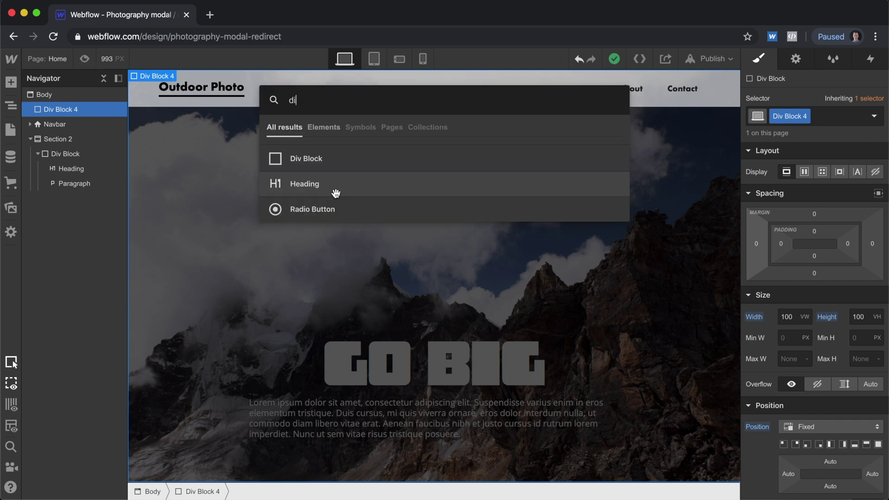
pyautogui.moveTo(299, 161); pyautogui.dragTo(99, 120)
pyautogui.click(786, 315)
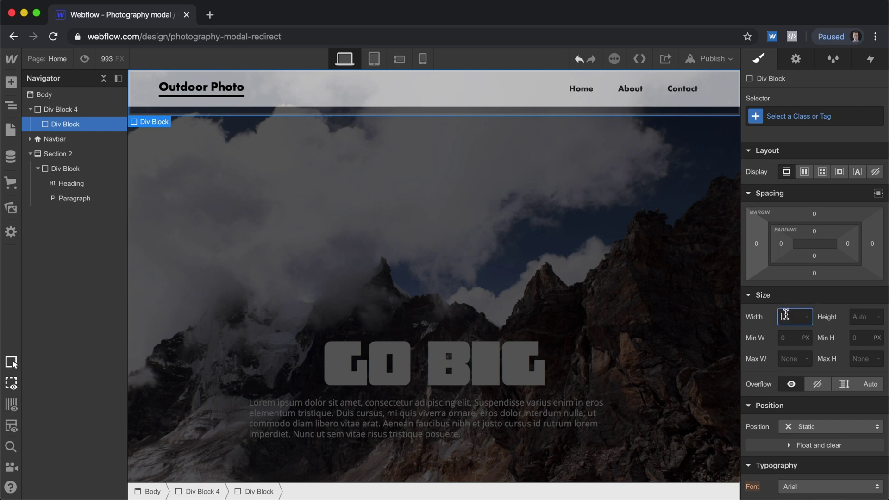
pyautogui.write('600')
pyautogui.press('Return')
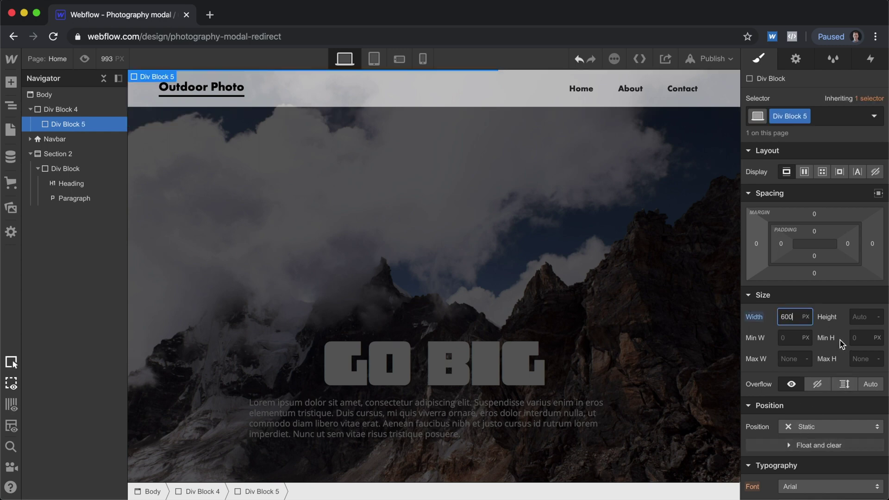
pyautogui.press('Tab')
pyautogui.write('400')
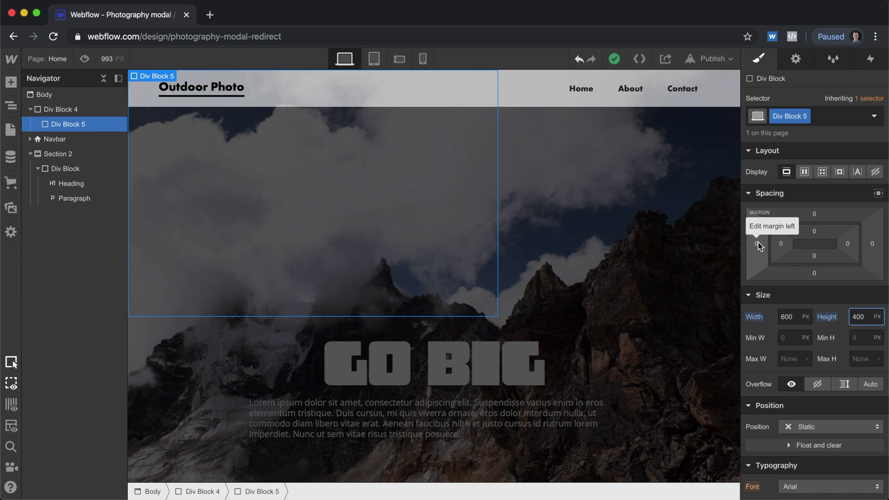
# Set the inner box's left and right margins to auto.
pyautogui.click(759, 245)
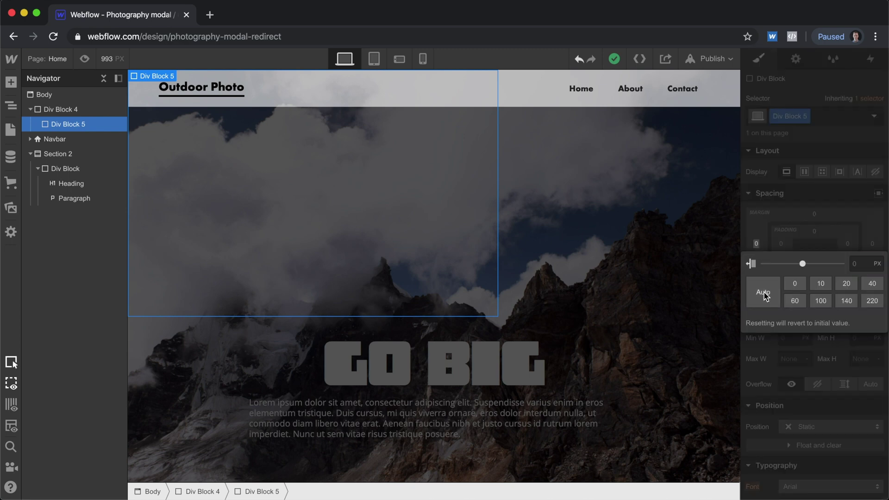
pyautogui.click(764, 292)
pyautogui.click(873, 244)
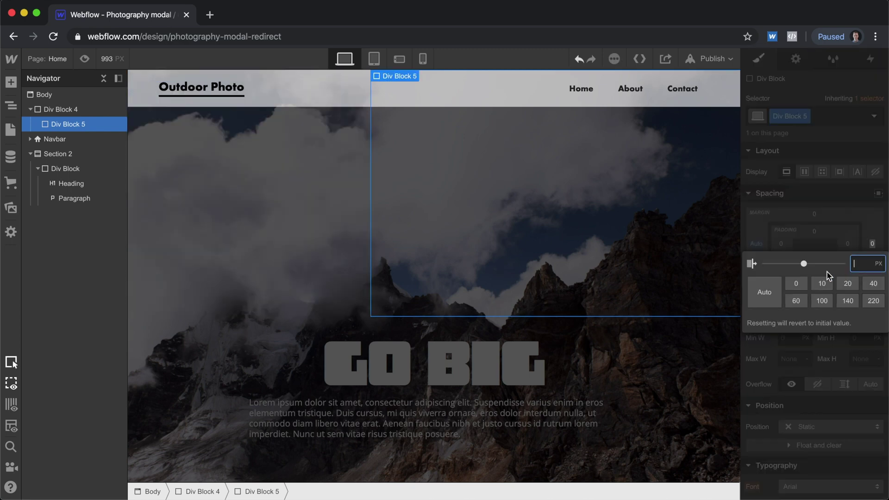
pyautogui.click(765, 292)
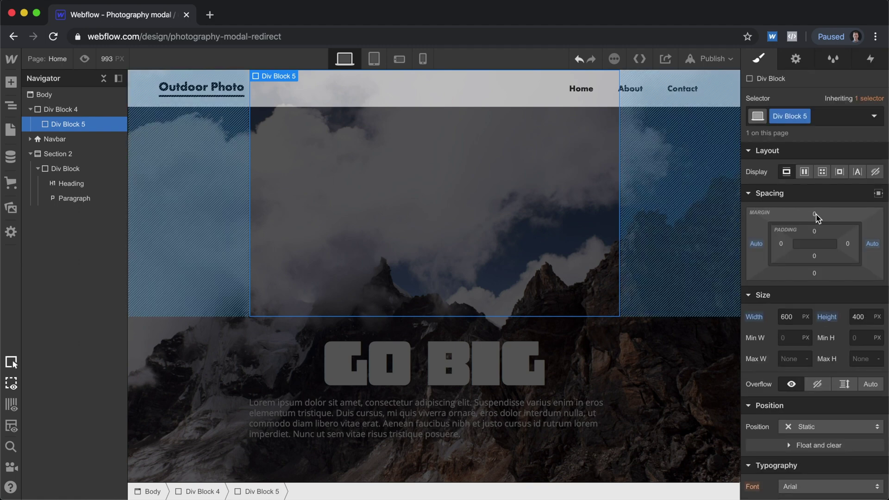
pyautogui.click(818, 219)
pyautogui.scroll(-3, 810, 287)
# Make the box absolutely positioned and pinned to all four sides.
pyautogui.click(817, 302)
pyautogui.click(816, 284)
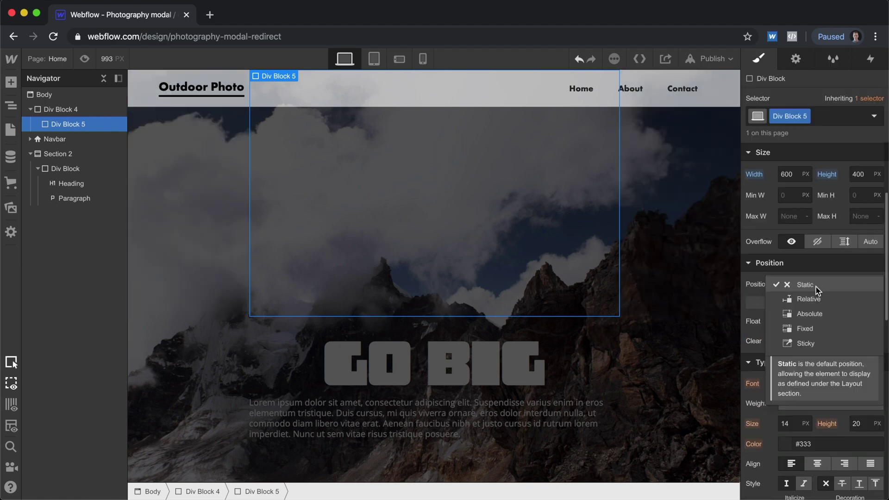
pyautogui.click(812, 316)
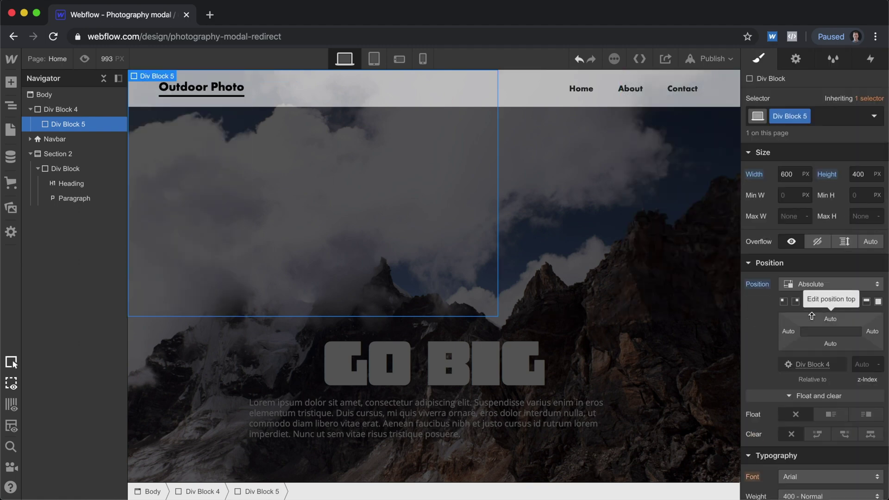
pyautogui.click(878, 301)
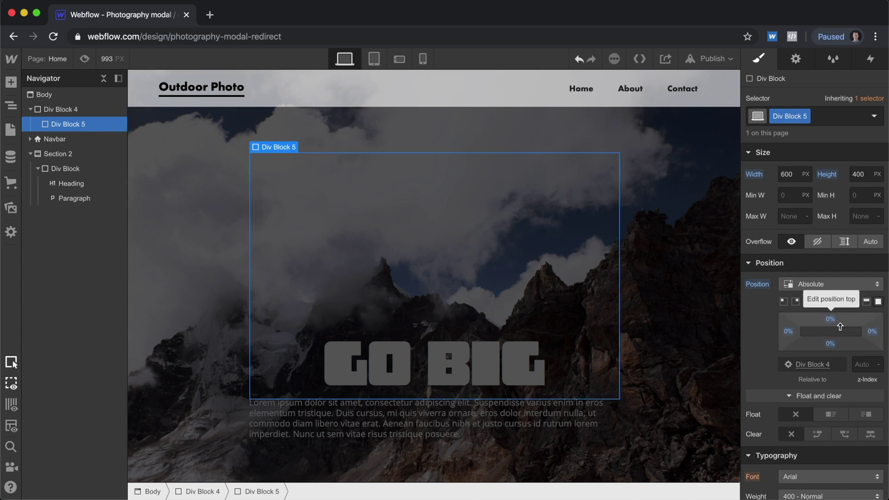
pyautogui.scroll(3, 811, 218)
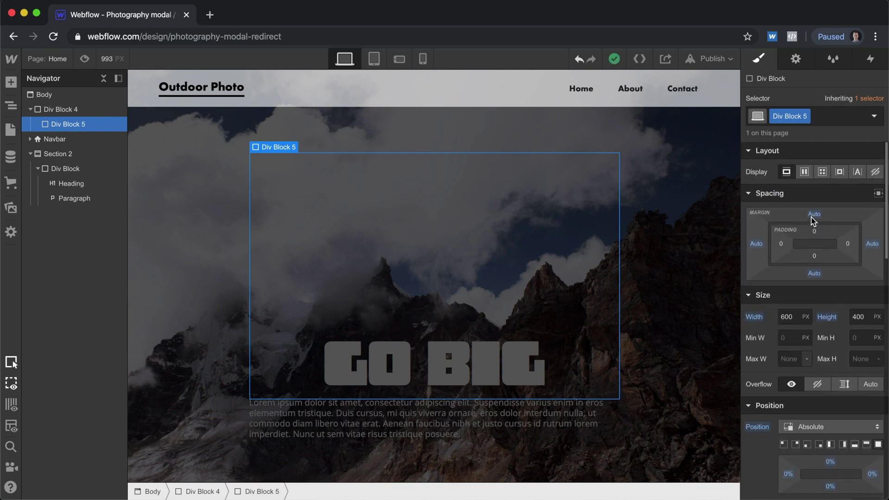
pyautogui.scroll(-8, 812, 333)
pyautogui.scroll(-5, 812, 332)
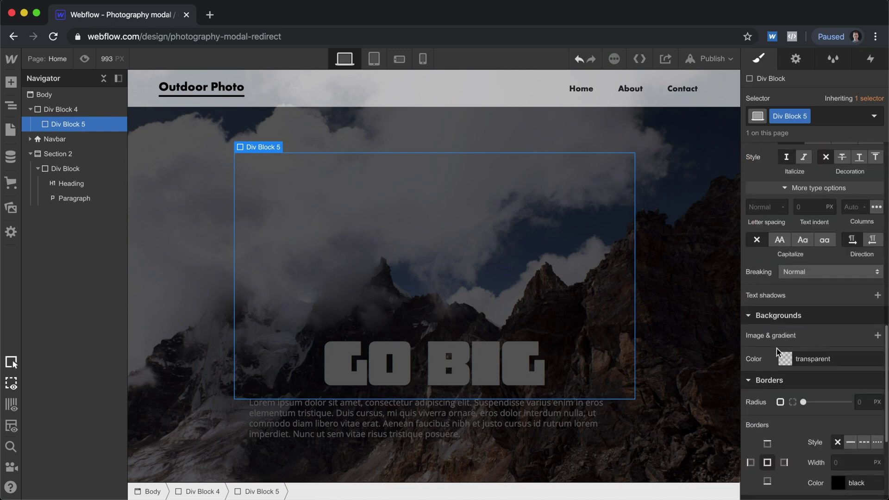
# Fill the box with white and round its corners to 15 px.
pyautogui.click(786, 360)
pyautogui.click(771, 338)
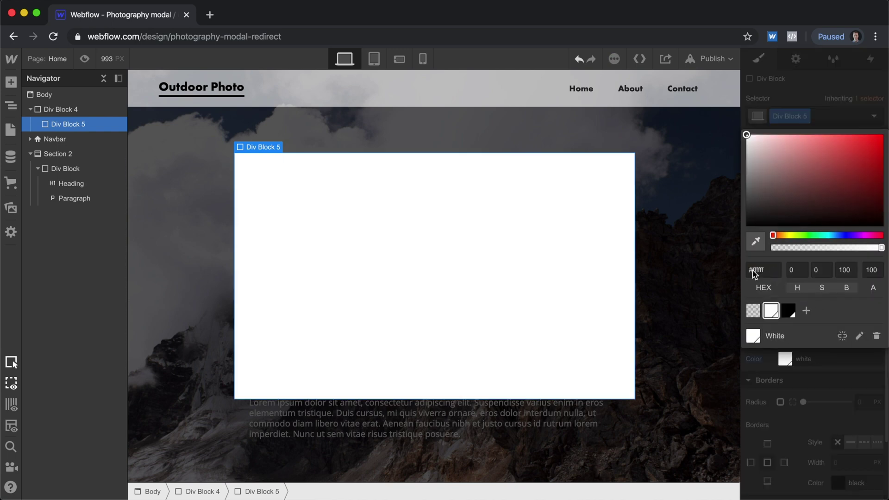
pyautogui.click(797, 96)
pyautogui.moveTo(803, 402); pyautogui.dragTo(838, 402)
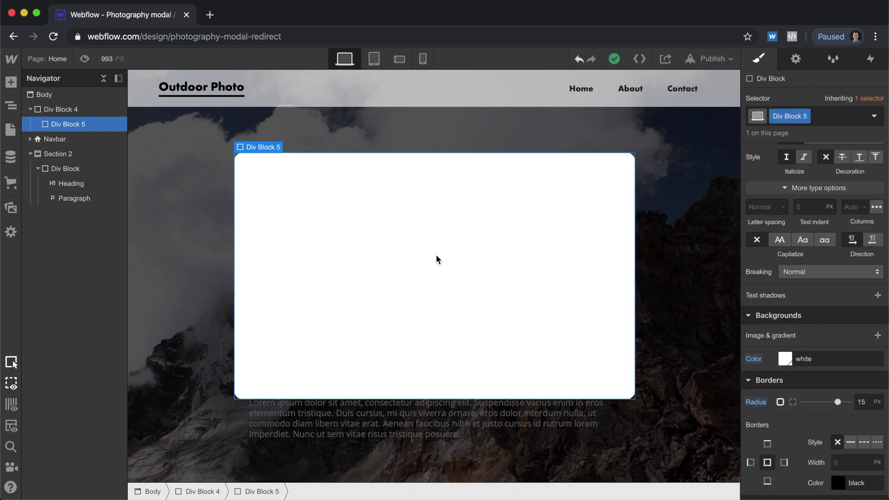
# Insert a heading into the box and pad the box 50 px top/bottom, 60 px sides.
pyautogui.press('super+e')
pyautogui.write('heading')
pyautogui.press('Return')
pyautogui.click(480, 230)
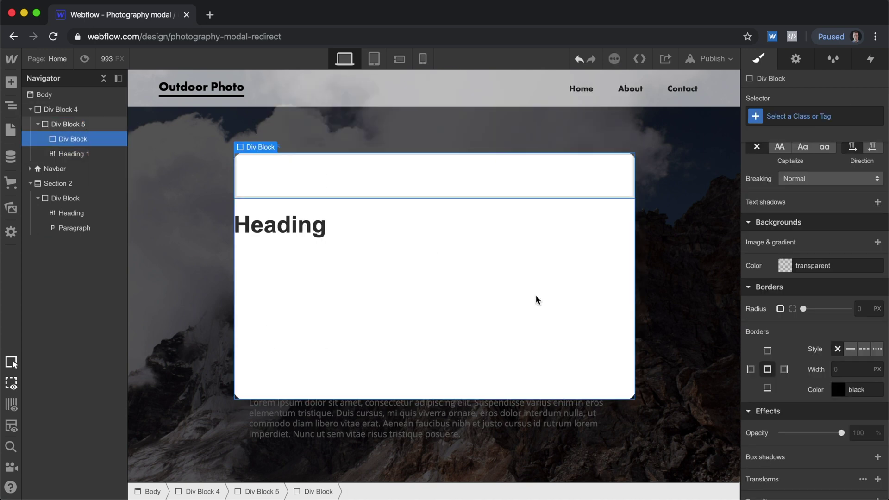
pyautogui.moveTo(782, 244); pyautogui.dragTo(814, 255)
# Give the heading the Heading 2 style and make it read 'Say hi!'.
pyautogui.click(386, 211)
pyautogui.press('super+alt+v')
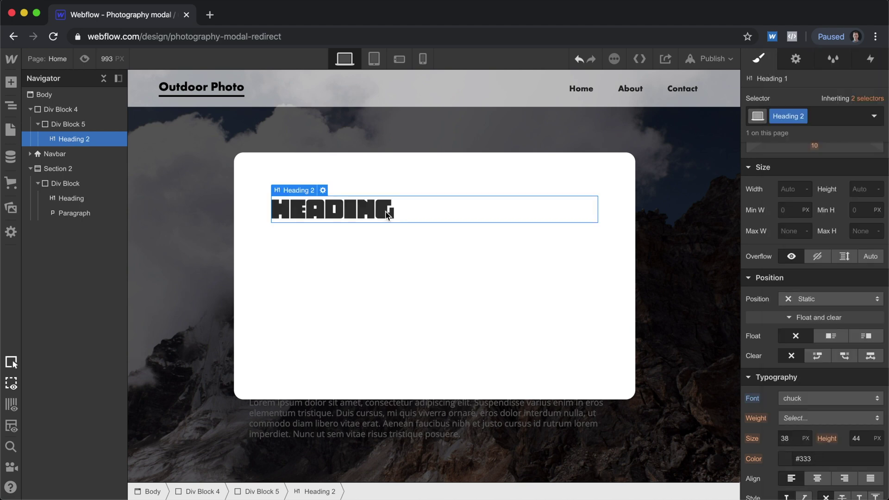
pyautogui.doubleClick(386, 211)
pyautogui.write('Say hi!')
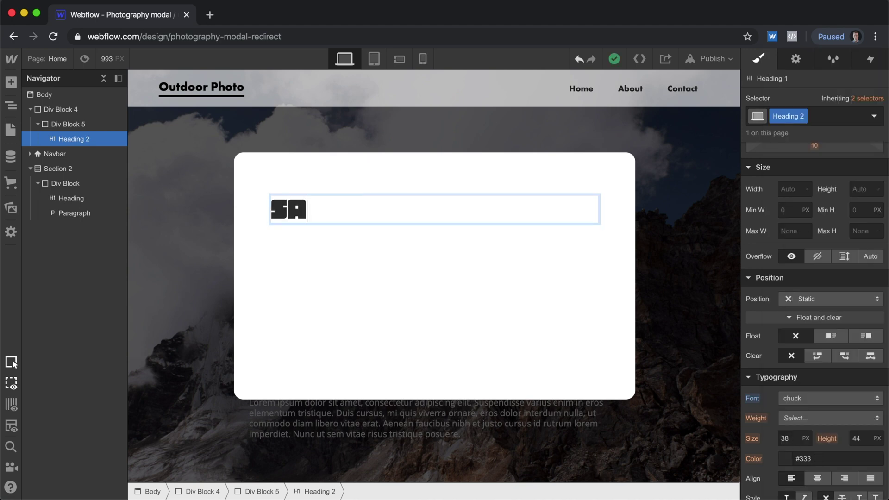
pyautogui.click(403, 246)
# Set the 'Say hi!' heading font to futura-pt-bold.
pyautogui.click(380, 216)
pyautogui.click(815, 399)
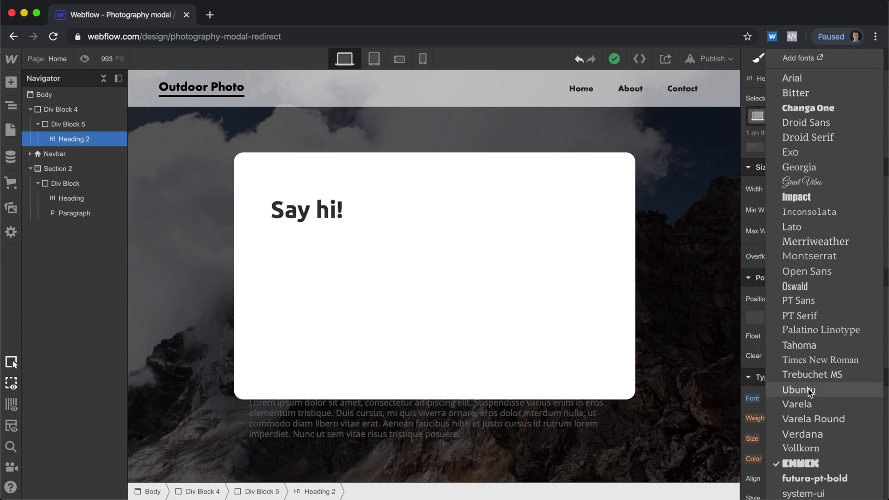
pyautogui.click(815, 478)
pyautogui.click(383, 265)
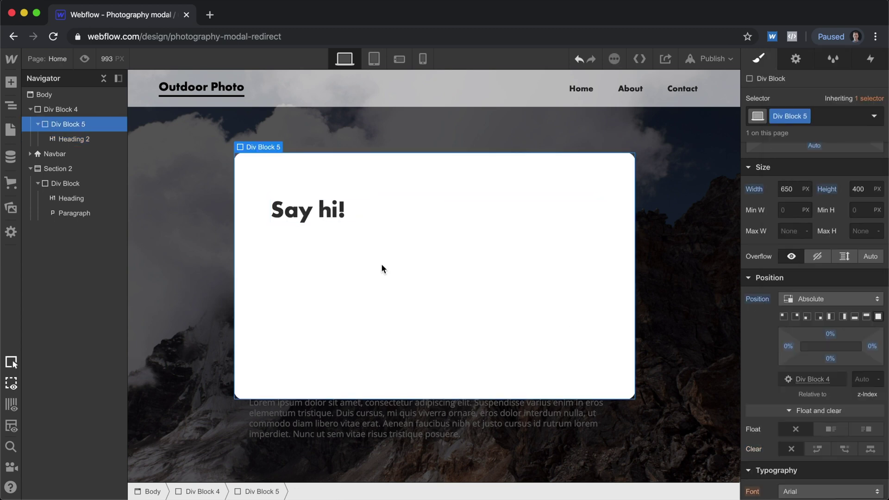
pyautogui.press('super+e')
# Insert a form block and duplicate the email field as a third field named 'comment'.
pyautogui.write('for')
pyautogui.click(304, 159)
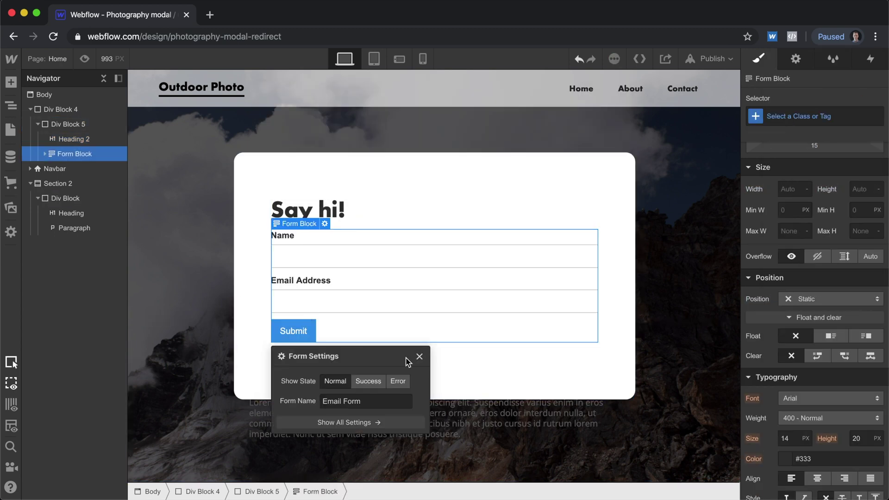
pyautogui.click(421, 209)
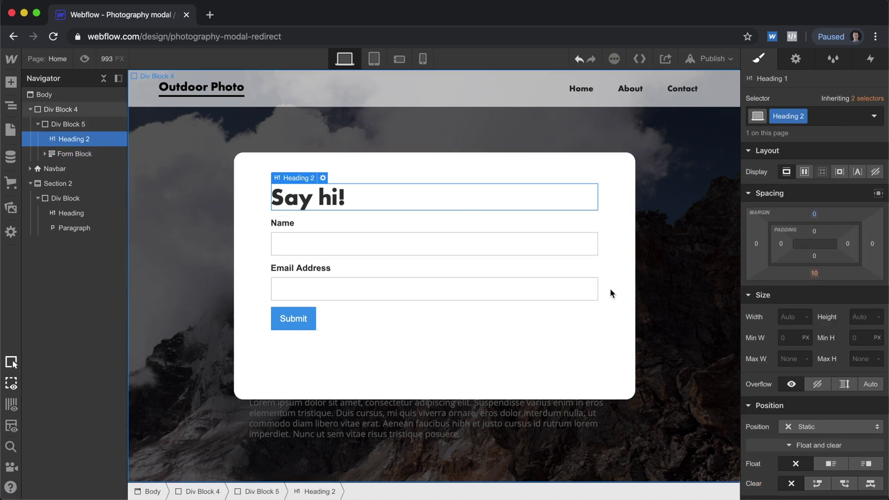
pyautogui.click(327, 270)
pyautogui.moveTo(326, 270); pyautogui.dragTo(324, 336)
pyautogui.doubleClick(324, 334)
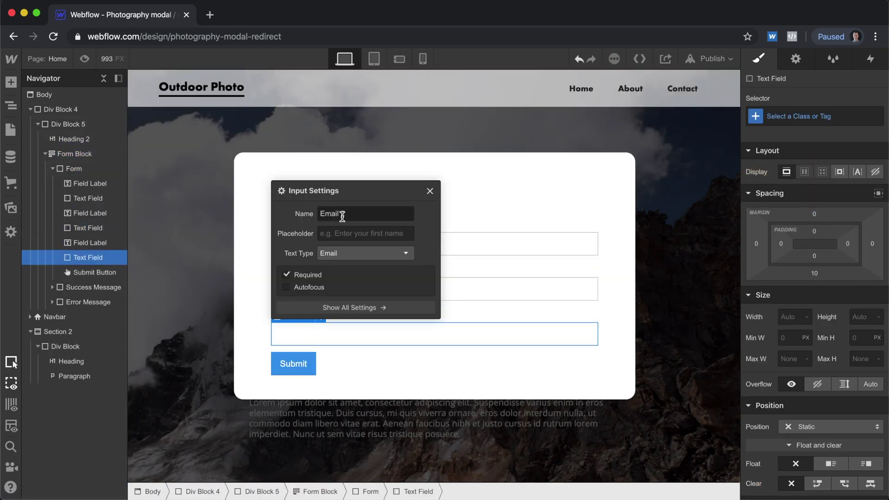
pyautogui.doubleClick(342, 214)
pyautogui.write('comment')
pyautogui.click(341, 326)
# Relabel the third field 'Your Message'.
pyautogui.doubleClick(296, 313)
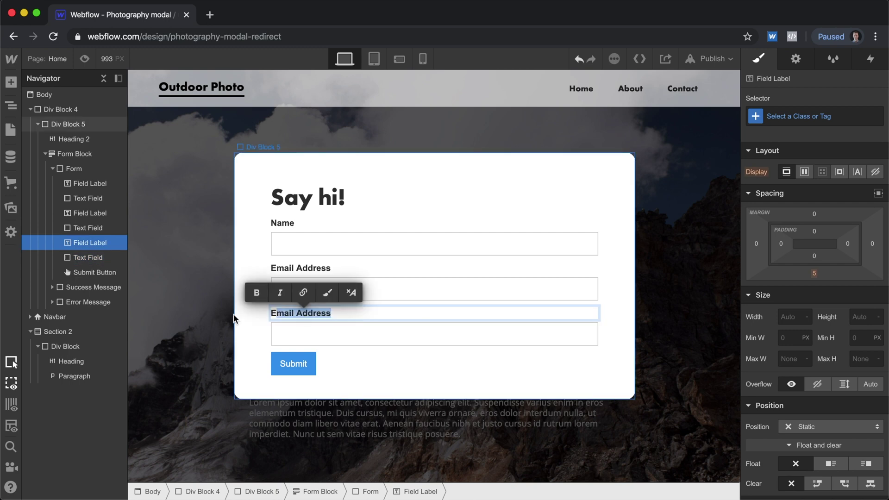
pyautogui.write('Coome')
pyautogui.press('BackSpace')
pyautogui.press('BackSpace')
pyautogui.press('BackSpace')
pyautogui.press('BackSpace')
pyautogui.write('comment')
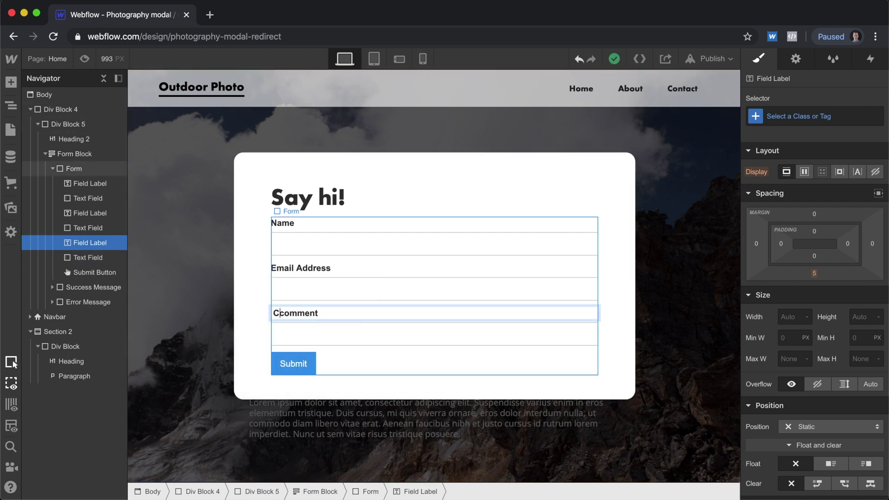
pyautogui.press('Delete')
pyautogui.press('Escape')
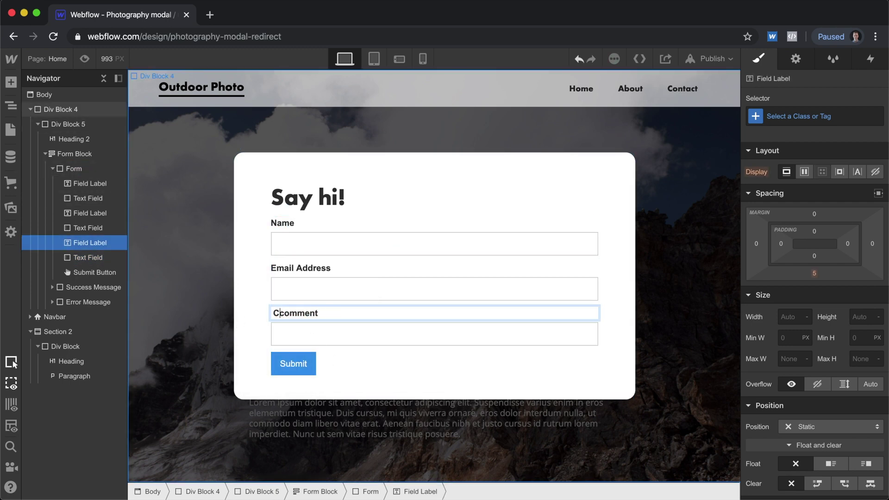
pyautogui.doubleClick(297, 314)
pyautogui.press('BackSpace')
pyautogui.hotkey('ctrl', 'z')
pyautogui.hotkey('ctrl', 'shift', 'z')
pyautogui.write('Your essage')
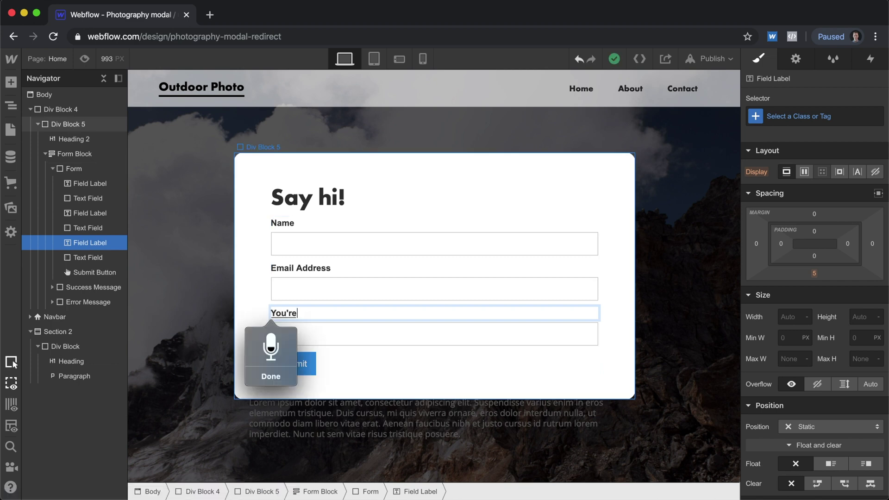
pyautogui.write('M')
# Relabel the other two fields 'Your Email' and 'Your Name'.
pyautogui.doubleClick(301, 268)
pyautogui.press('BackSpace')
pyautogui.write('Your Email')
pyautogui.click(324, 222)
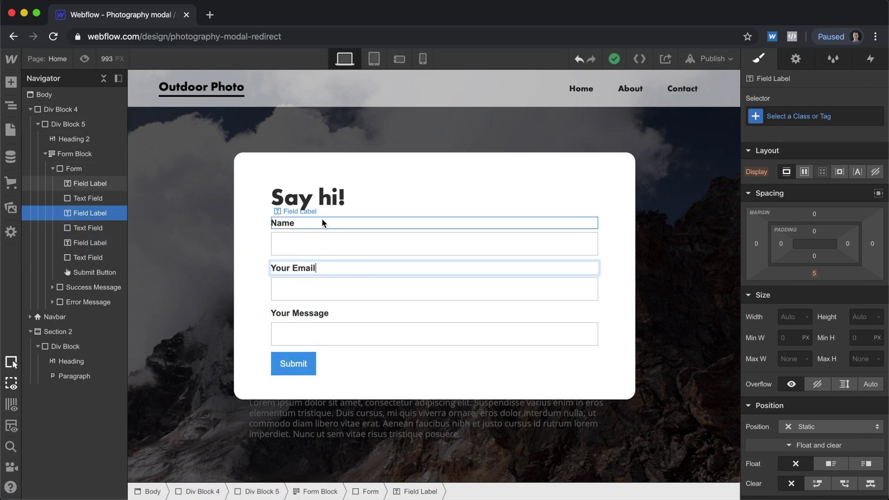
pyautogui.doubleClick(324, 223)
pyautogui.write('Your Name')
pyautogui.click(250, 256)
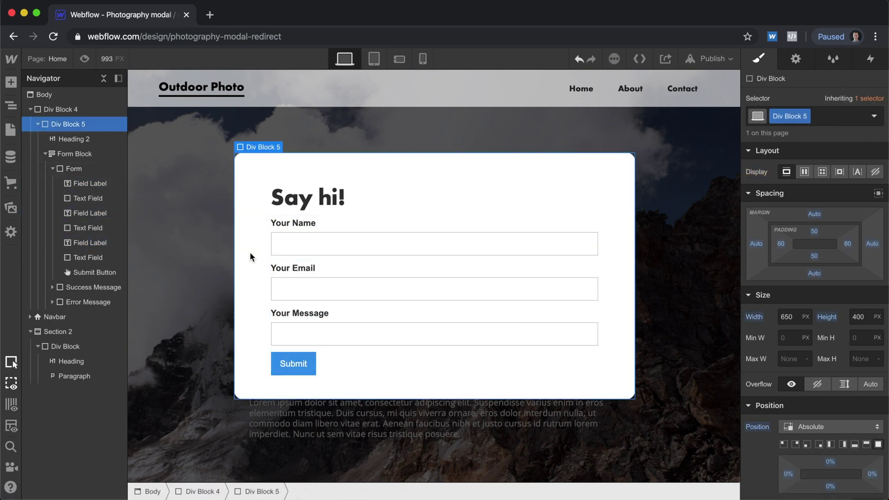
pyautogui.click(287, 223)
# Set the label font to futura-pt-bold and centre the submit button.
pyautogui.scroll(-8, 815, 324)
pyautogui.click(830, 207)
pyautogui.click(787, 479)
pyautogui.press('Down')
pyautogui.press('Down')
pyautogui.press('Down')
pyautogui.press('Down')
pyautogui.press('Down')
pyautogui.press('Down')
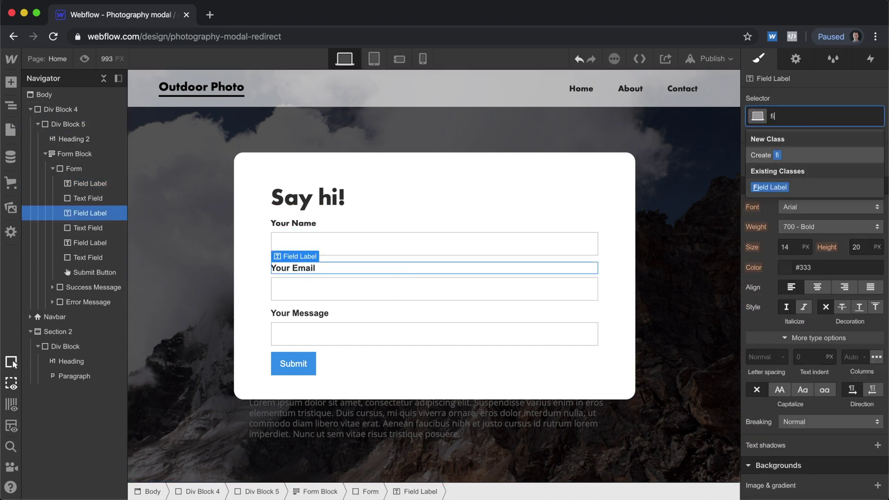
pyautogui.click(817, 268)
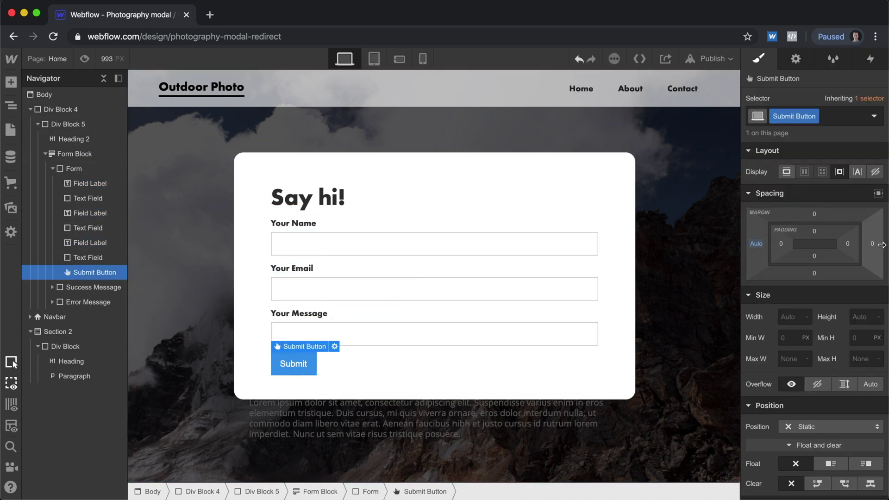
# Make the submit button a black pill padded 9 px vertically, 45 px horizontally.
pyautogui.press('Up')
pyautogui.press('Up')
pyautogui.press('Up')
pyautogui.press('Up')
pyautogui.press('Up')
pyautogui.press('Up')
pyautogui.press('Up')
pyautogui.press('Up')
pyautogui.press('Up')
pyautogui.click(494, 375)
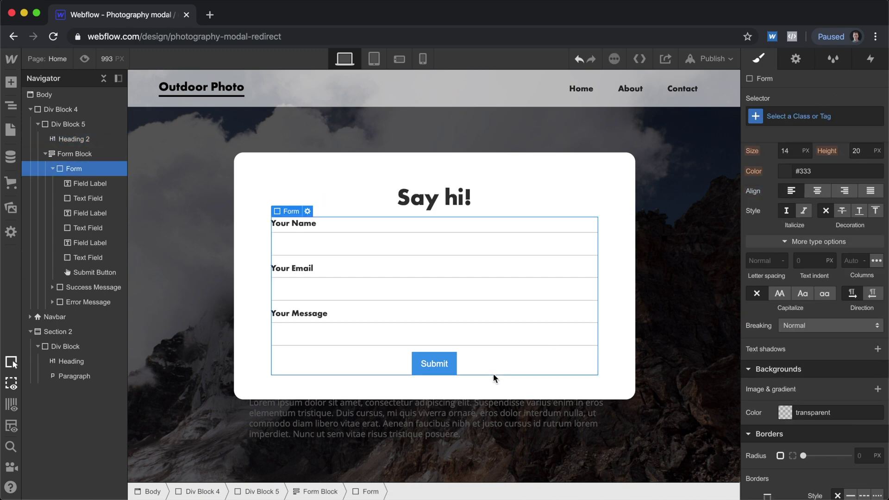
pyautogui.click(434, 364)
pyautogui.scroll(-5, 815, 324)
pyautogui.click(785, 294)
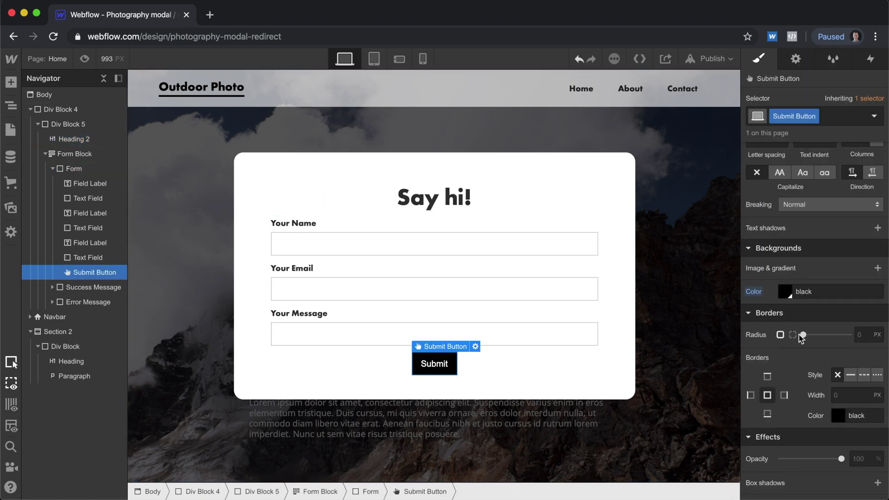
pyautogui.press('super+z')
pyautogui.press('super+z')
pyautogui.press('super+z')
pyautogui.press('super+z')
pyautogui.click(453, 373)
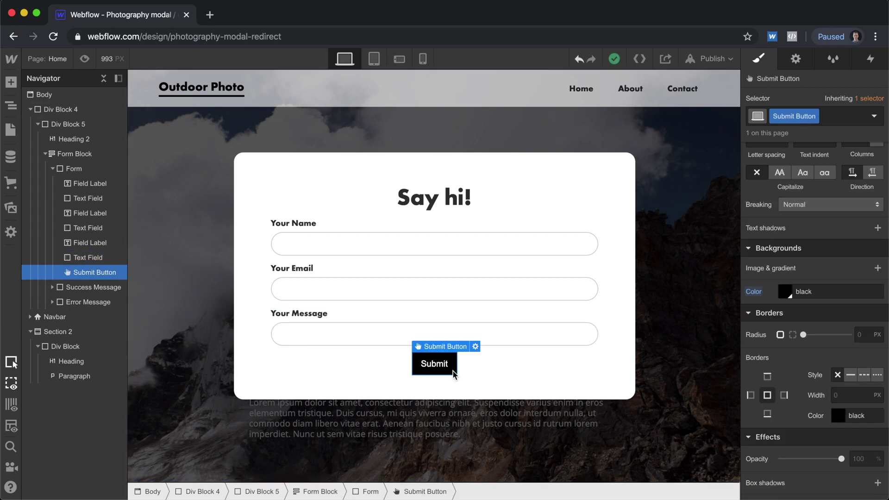
pyautogui.press('super+z')
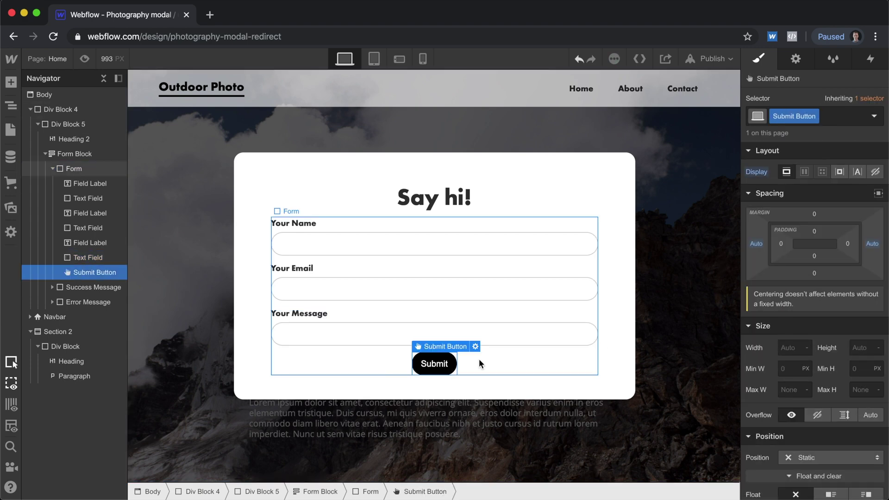
pyautogui.press('super+z')
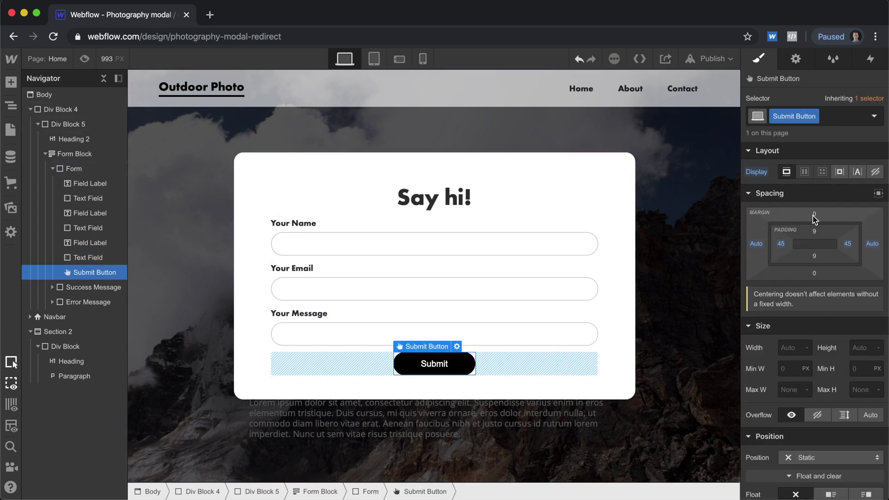
# Change the heading to 'Hello!' and the button text to bold 'Send It'.
pyautogui.click(452, 173)
pyautogui.moveTo(814, 231); pyautogui.dragTo(813, 184)
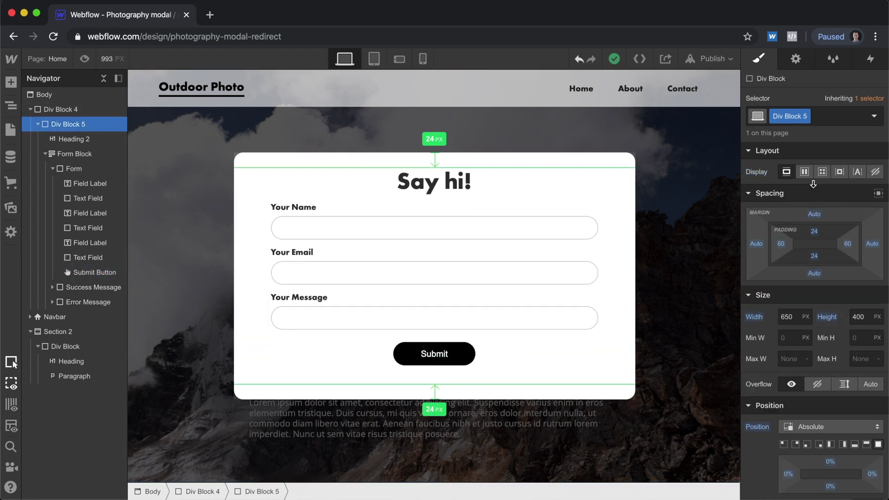
pyautogui.press('super+z')
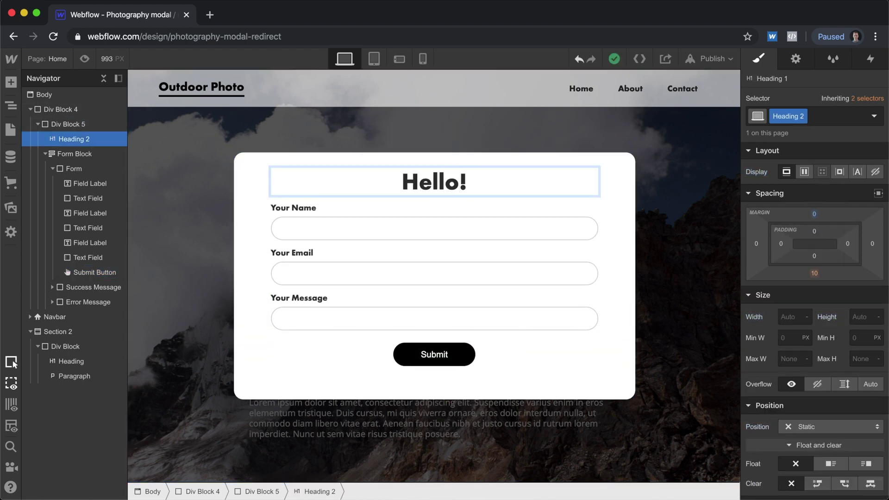
pyautogui.press('super+z')
pyautogui.press('super+z')
pyautogui.press('super+z')
pyautogui.press('super+z')
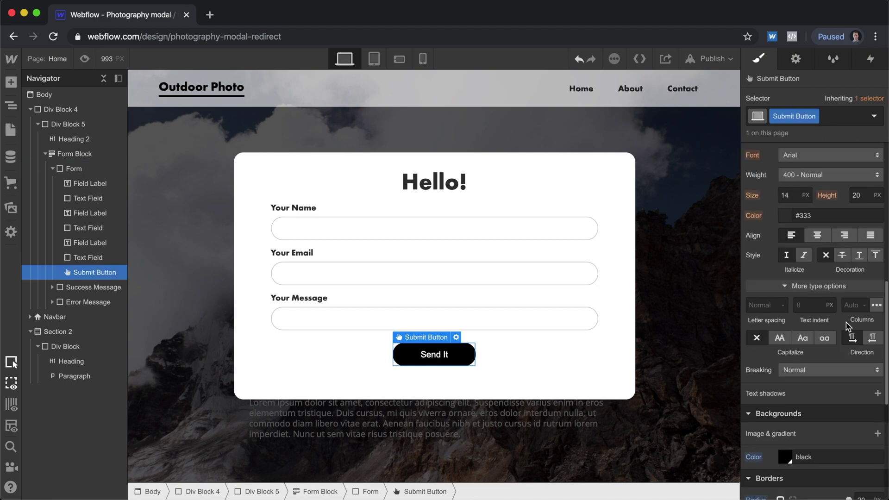
pyautogui.press('super+z')
pyautogui.click(601, 357)
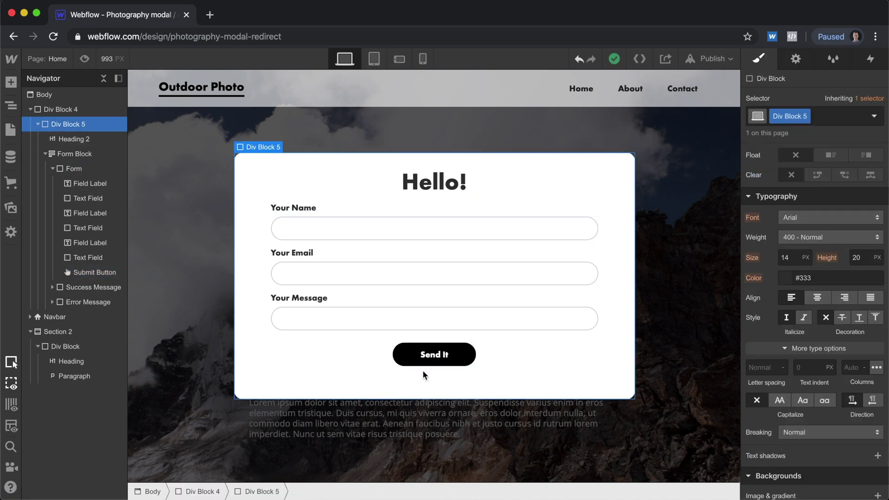
pyautogui.press('super+z')
pyautogui.press('super+z')
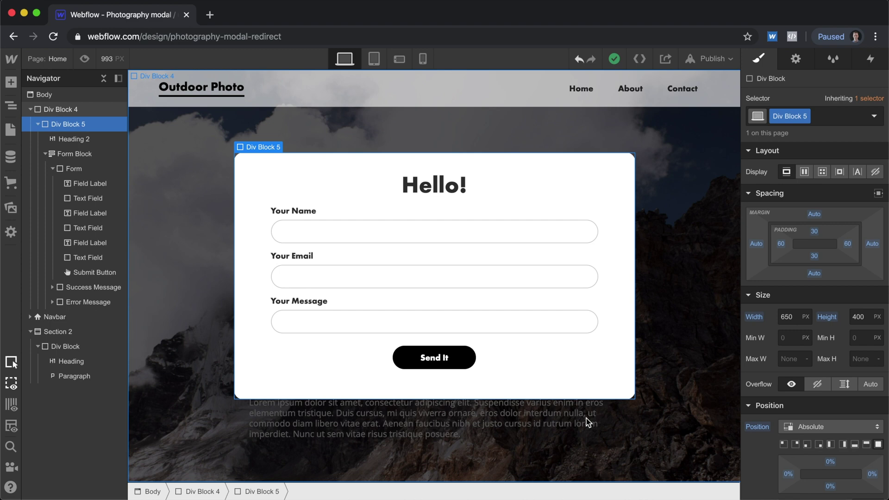
# Bring up Quick Find to search for an element to insert.
pyautogui.press('super+e')
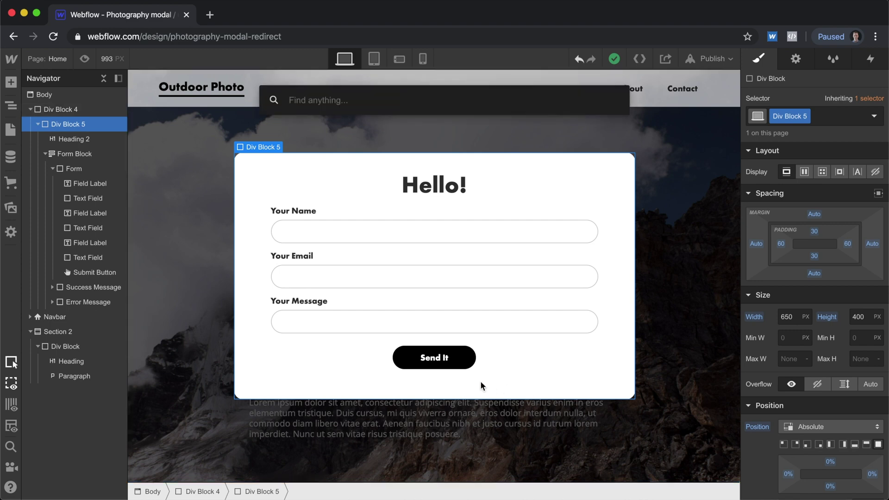
# Insert a div block into the card and pin it absolutely to the top-right corner.
pyautogui.write('div')
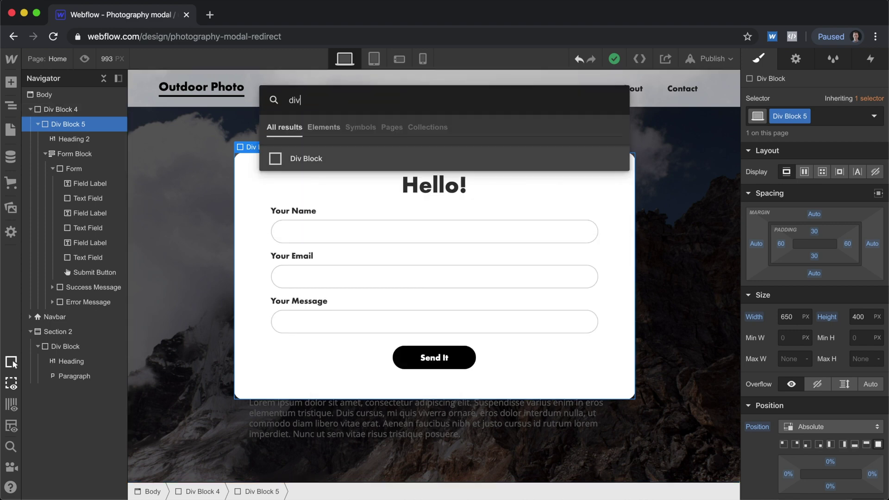
pyautogui.click(308, 158)
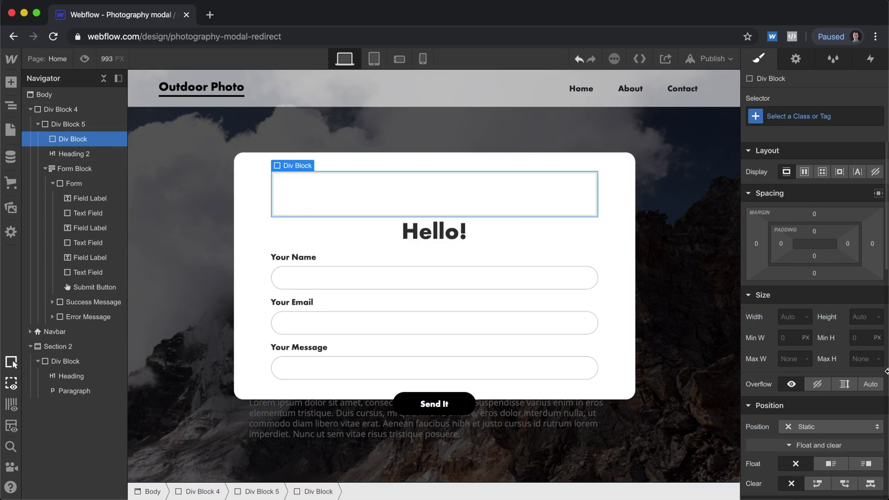
pyautogui.scroll(-10, 843, 364)
pyautogui.scroll(6, 843, 364)
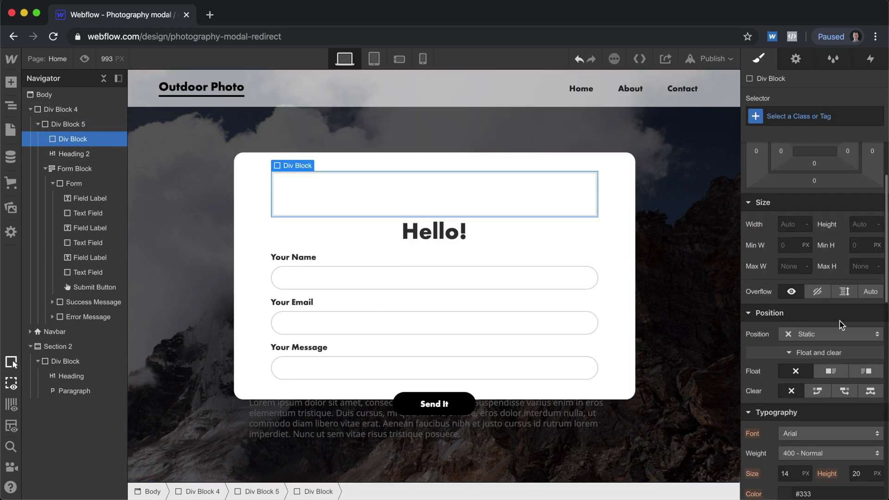
pyautogui.click(829, 334)
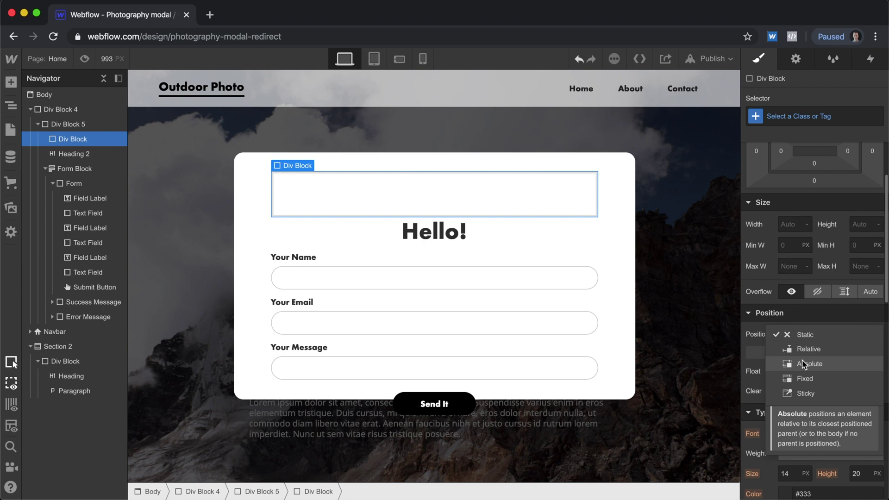
pyautogui.click(804, 364)
pyautogui.click(796, 353)
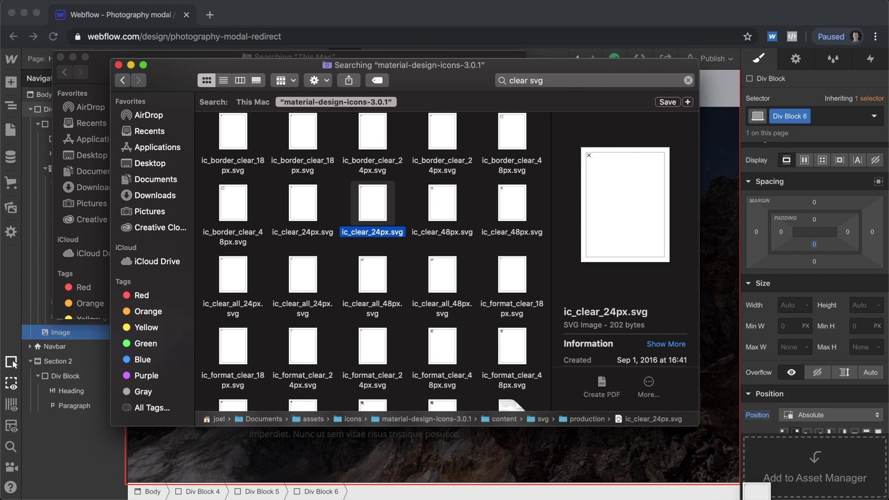
# Upload the X icon SVG, place it in that box, and pad the box 12 px.
pyautogui.moveTo(377, 204); pyautogui.dragTo(779, 473)
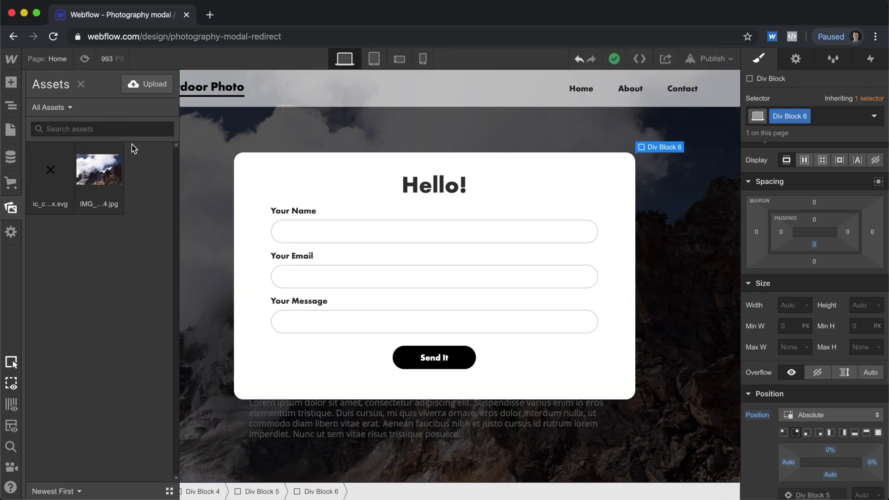
pyautogui.moveTo(65, 167); pyautogui.dragTo(84, 145)
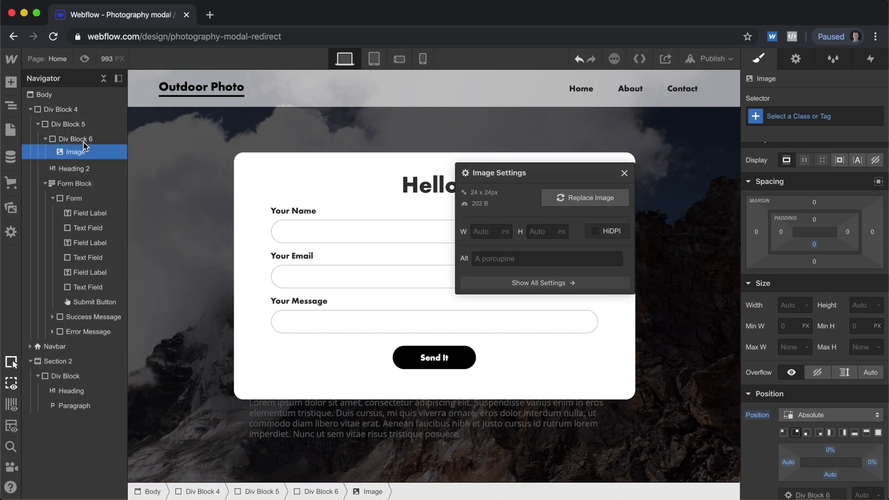
pyautogui.press('Escape')
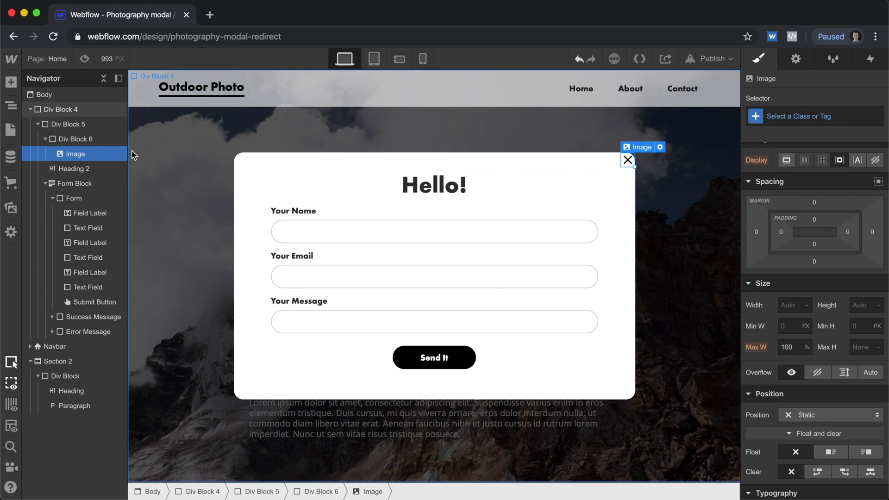
pyautogui.click(109, 141)
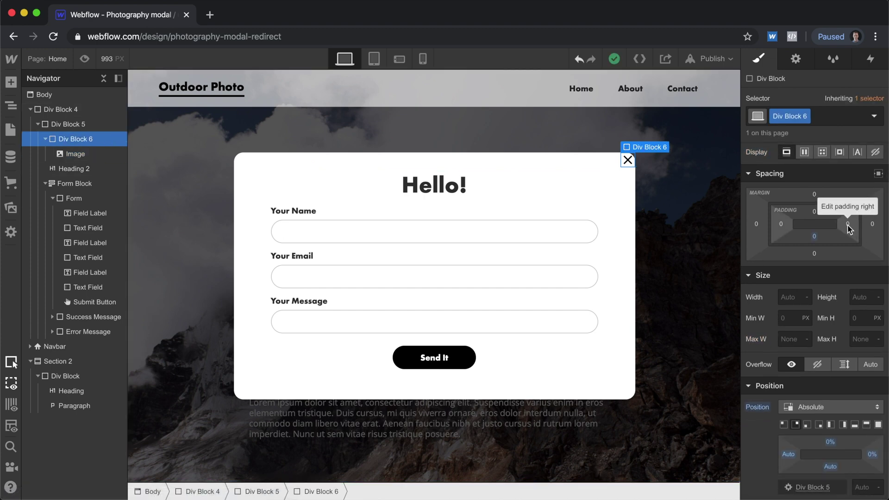
pyautogui.moveTo(850, 228); pyautogui.dragTo(825, 226)
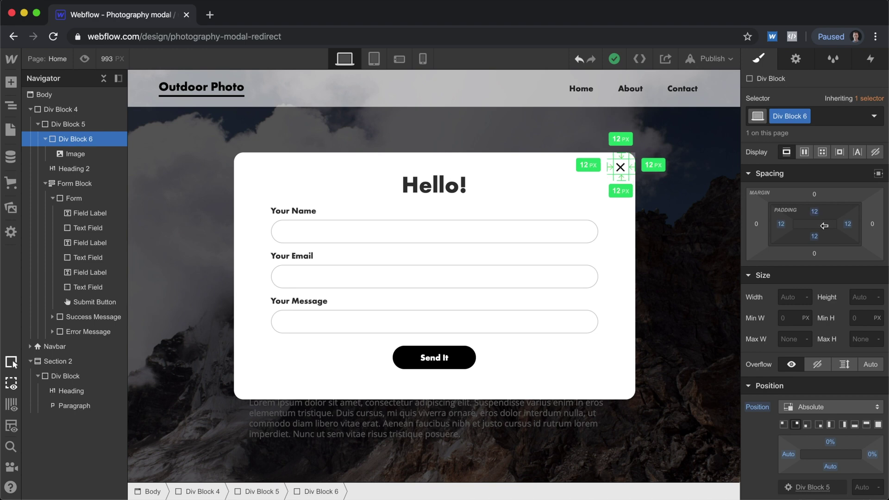
pyautogui.click(142, 360)
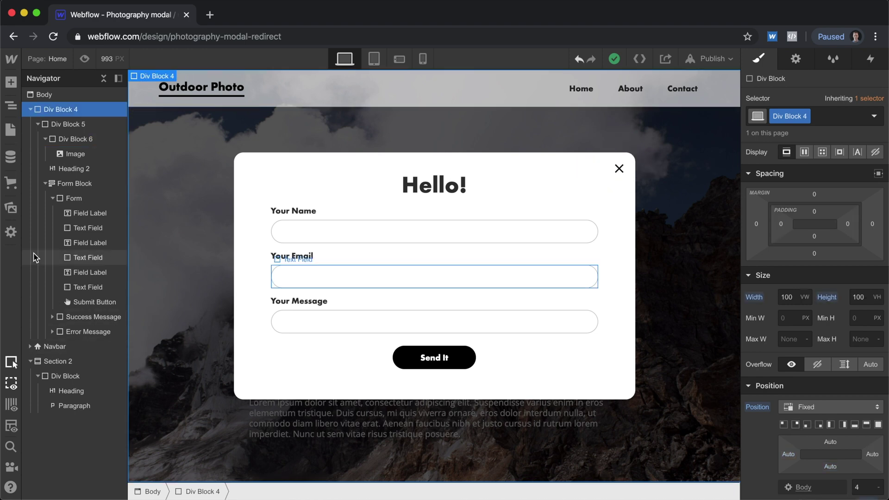
pyautogui.click(30, 109)
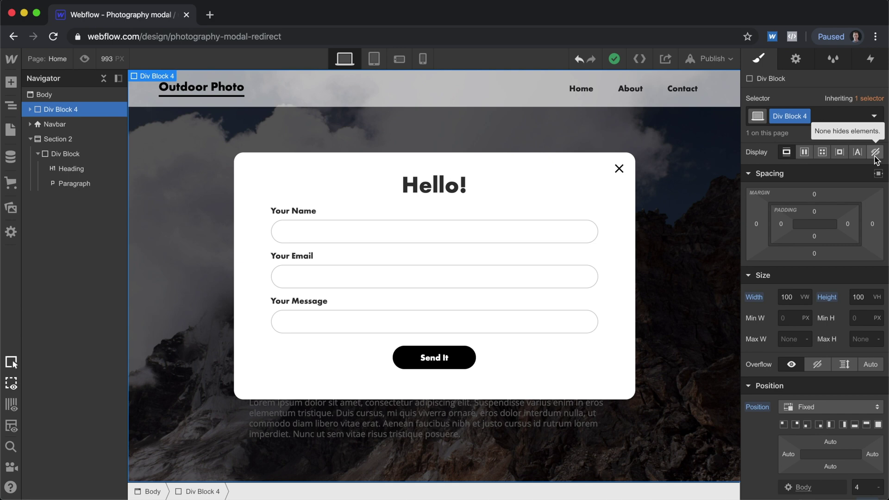
# Set Div Block 4's Display to None, then show Interactions for the navbar's Contact link.
pyautogui.click(875, 153)
pyautogui.click(684, 89)
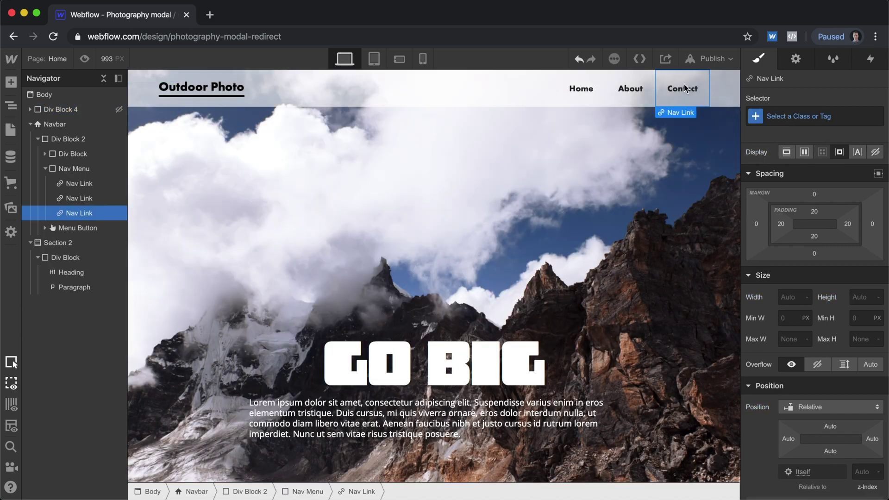
pyautogui.click(871, 60)
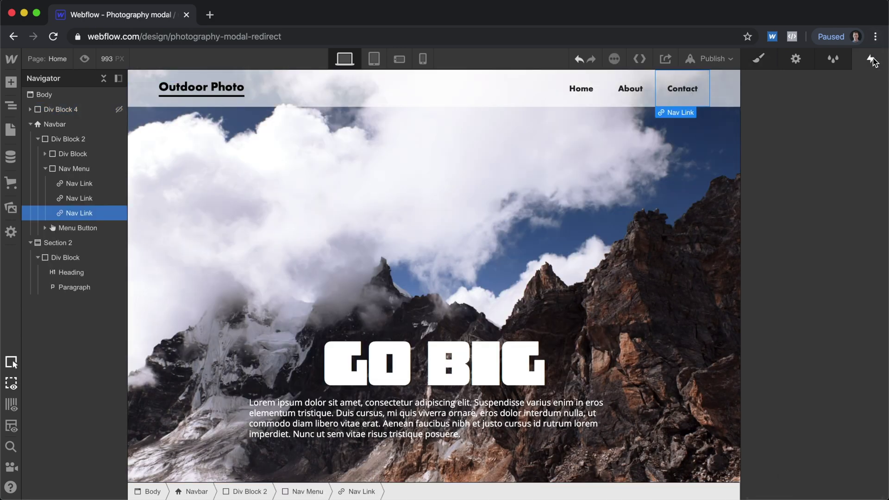
# Add a click trigger to the Contact link that starts a custom animation targeting Div Block 4.
pyautogui.click(880, 104)
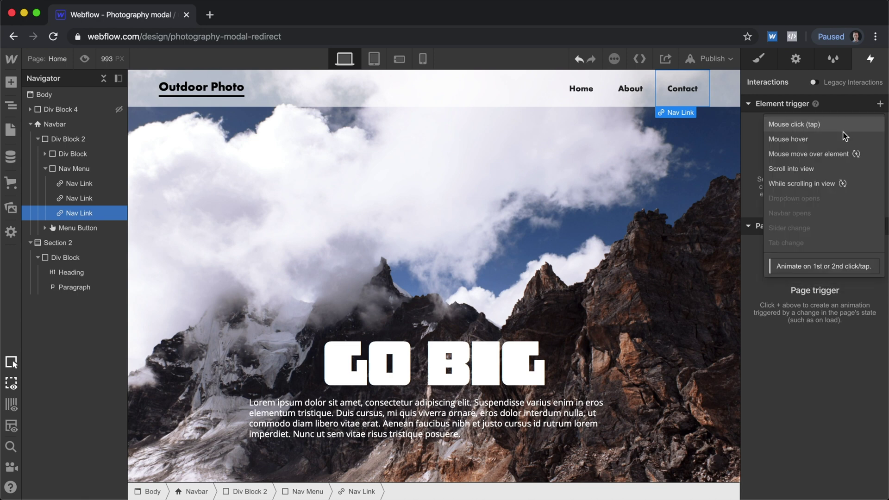
pyautogui.click(815, 125)
pyautogui.click(808, 170)
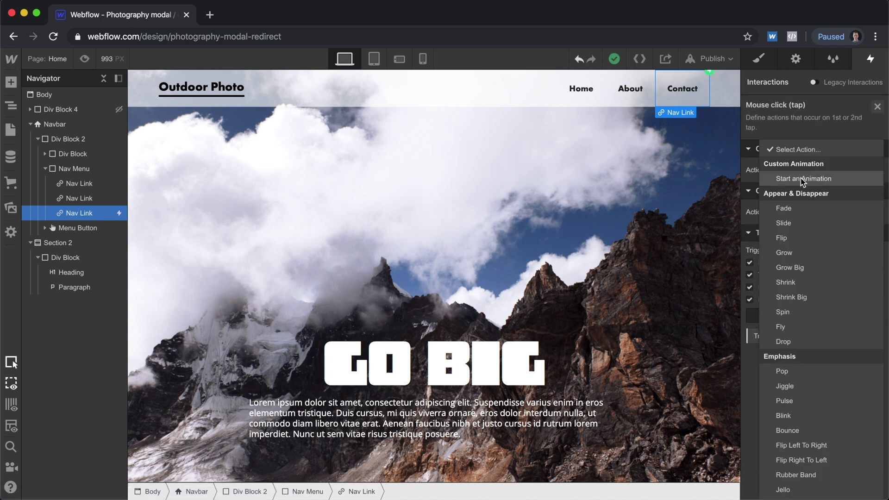
pyautogui.click(803, 180)
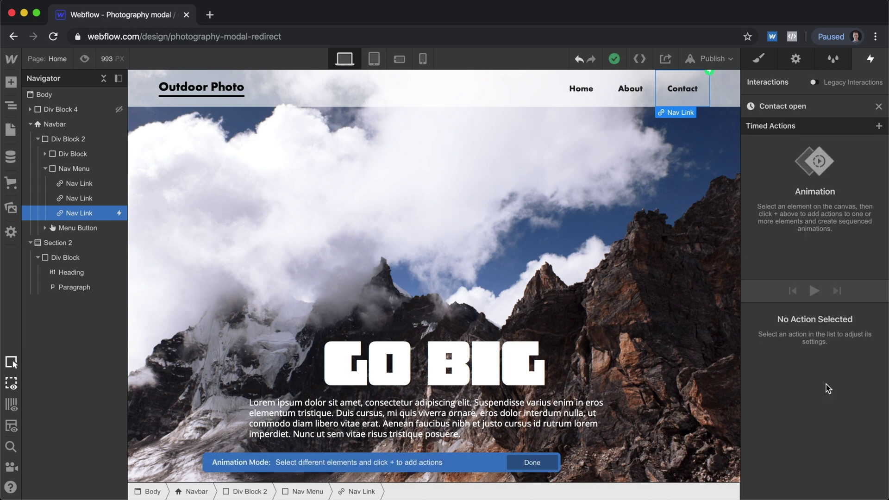
pyautogui.click(76, 110)
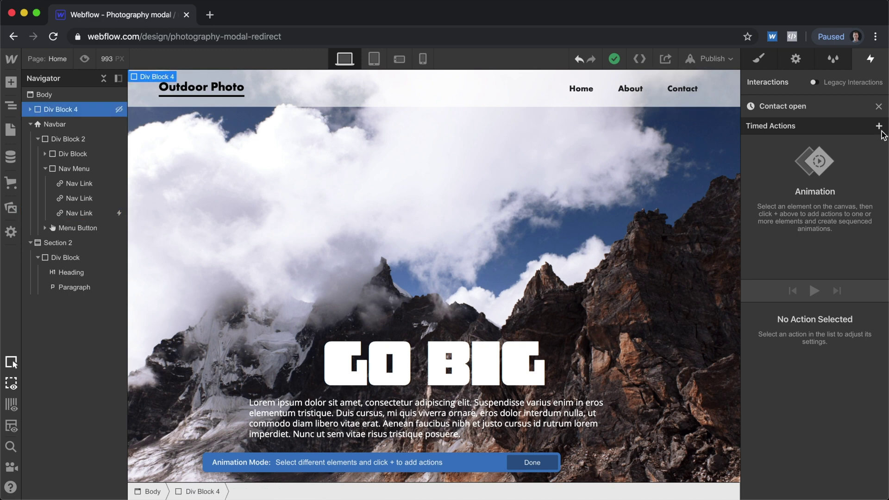
# Add Hide/Show actions so Div Block 4 starts at display none, then shows as block.
pyautogui.click(879, 126)
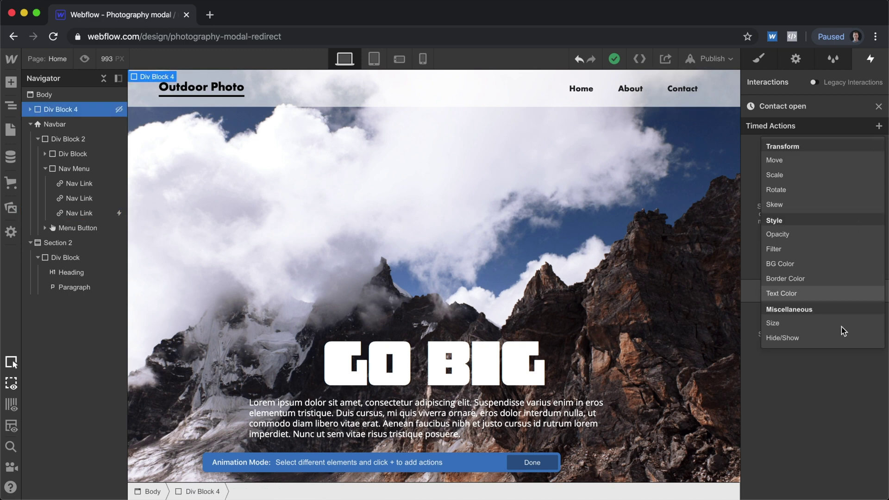
pyautogui.click(840, 342)
pyautogui.scroll(-1, 839, 341)
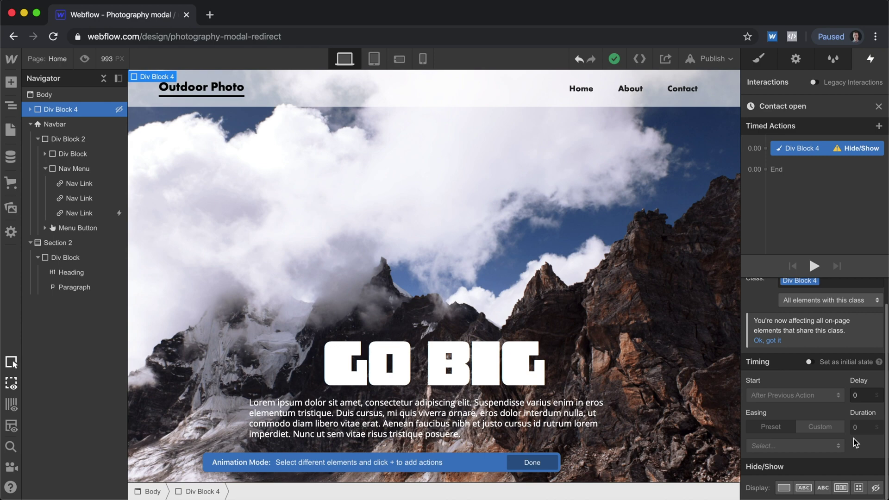
pyautogui.click(784, 488)
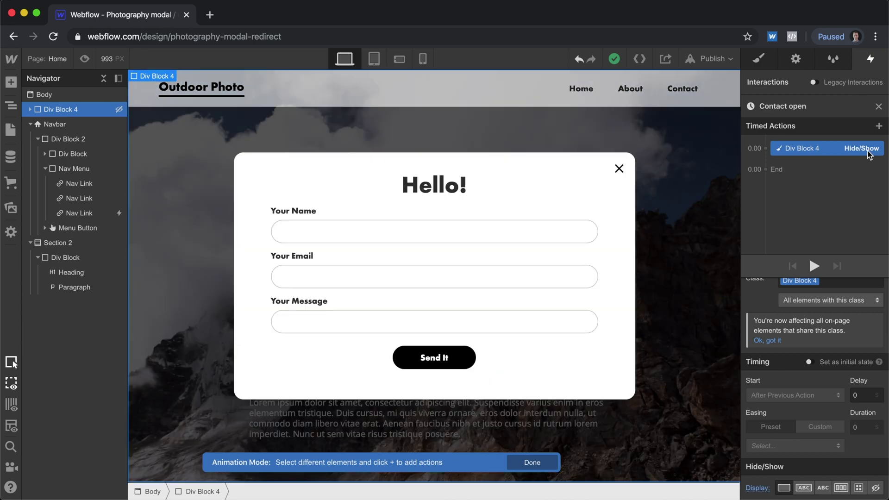
pyautogui.click(879, 130)
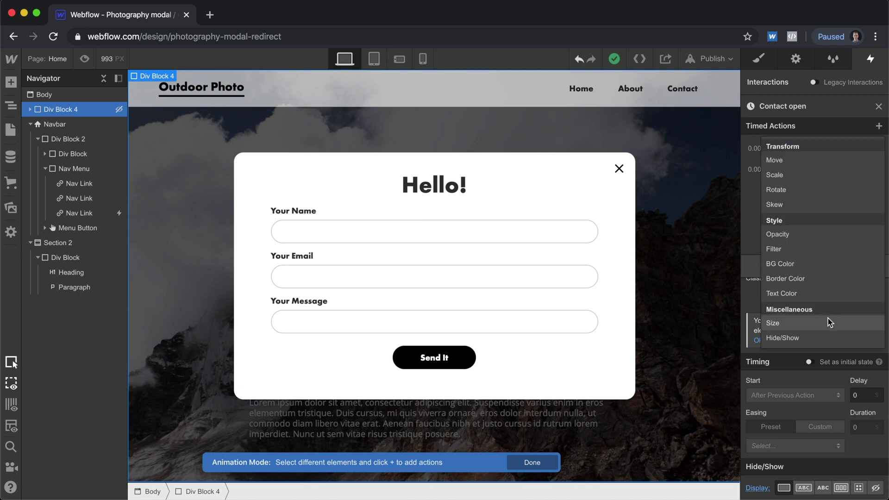
pyautogui.click(810, 340)
pyautogui.moveTo(810, 170); pyautogui.dragTo(805, 151)
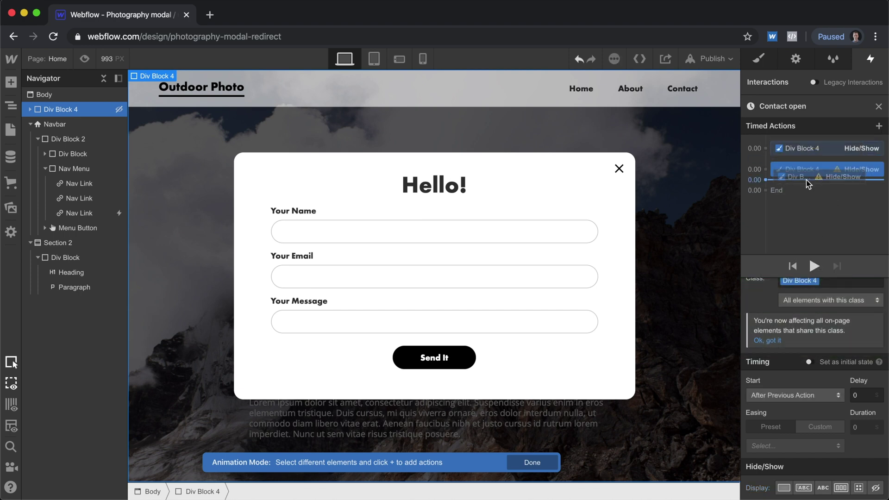
pyautogui.click(810, 362)
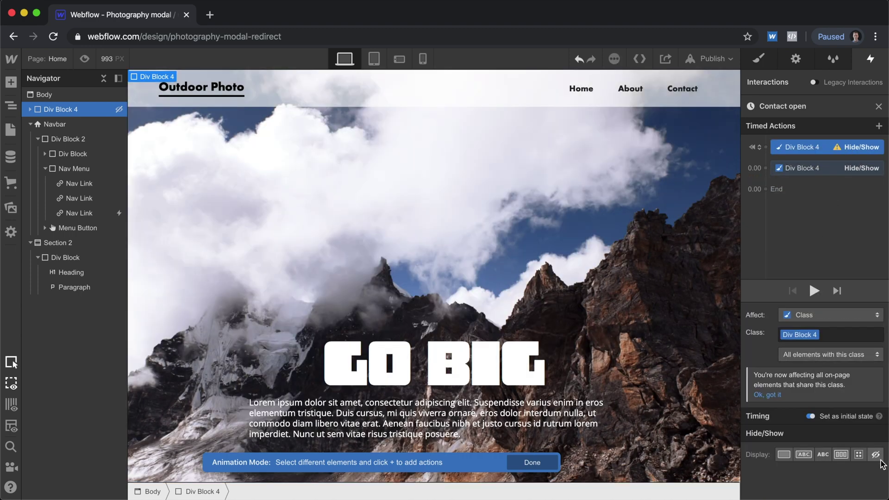
pyautogui.click(875, 454)
pyautogui.click(815, 168)
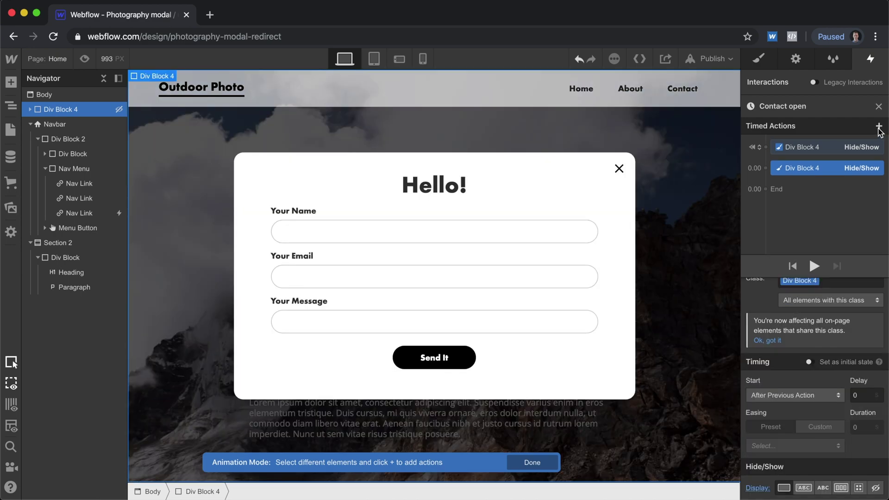
# Add an Opacity action to the initial state so the modal starts at 0 opacity.
pyautogui.click(878, 126)
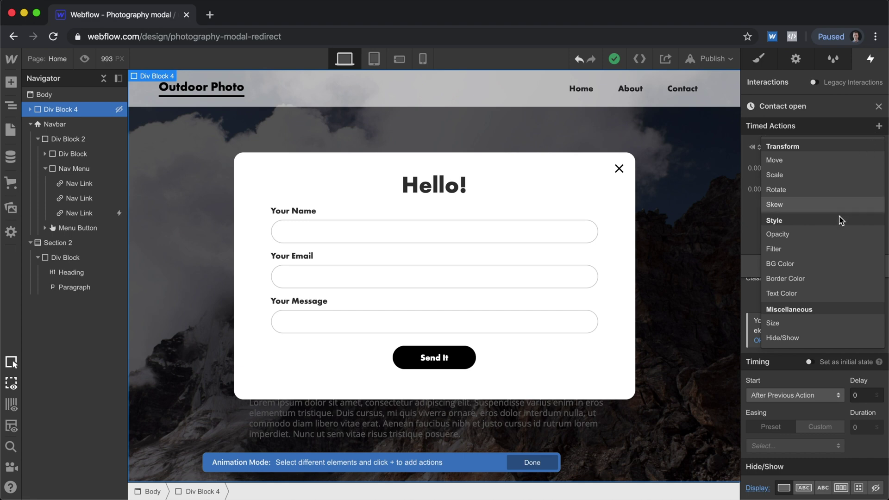
pyautogui.click(822, 236)
pyautogui.scroll(1, 811, 365)
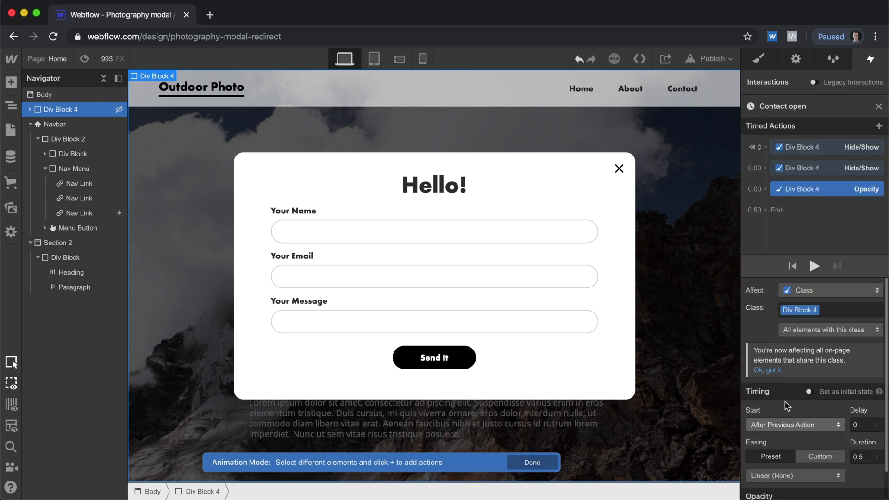
pyautogui.click(810, 392)
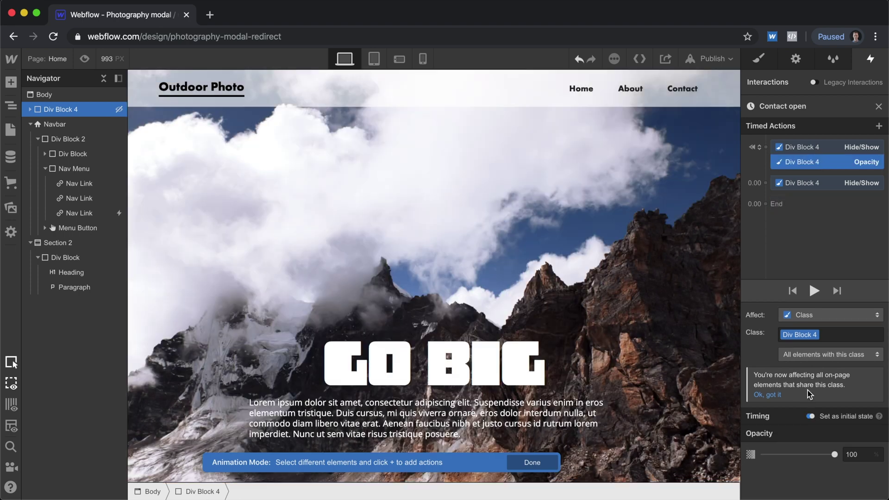
# Add an Opacity fade to 100 after the show action, using In Out Quad easing.
pyautogui.click(879, 126)
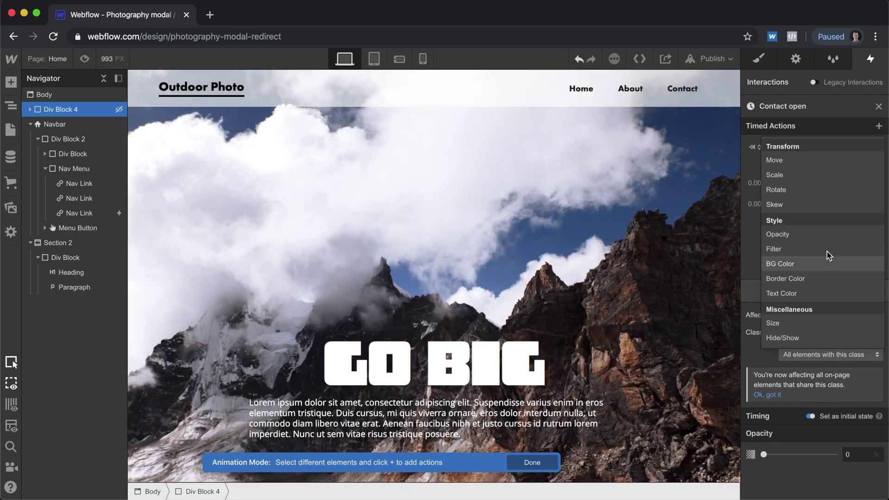
pyautogui.click(822, 233)
pyautogui.moveTo(822, 181); pyautogui.dragTo(809, 219)
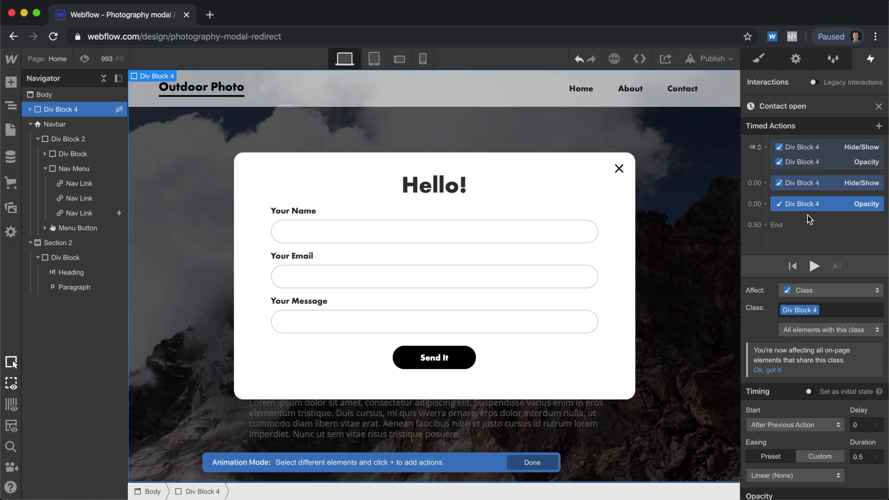
pyautogui.scroll(-2, 874, 427)
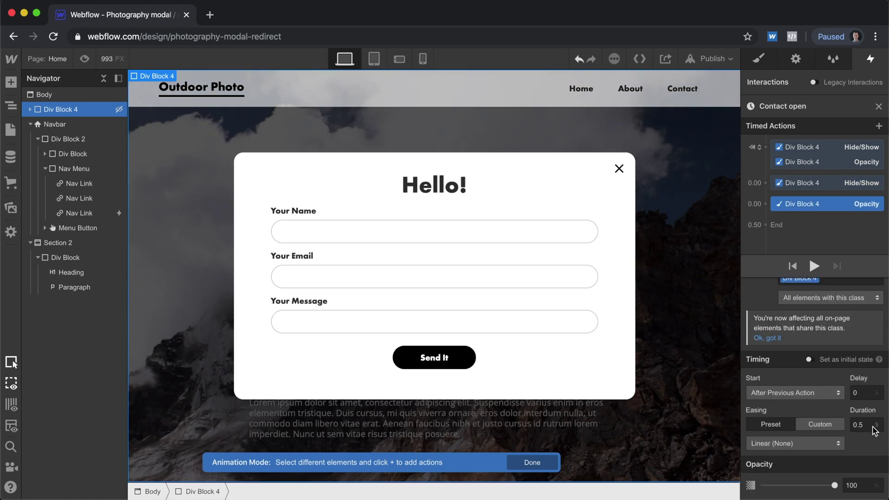
pyautogui.click(833, 444)
pyautogui.scroll(-1, 833, 448)
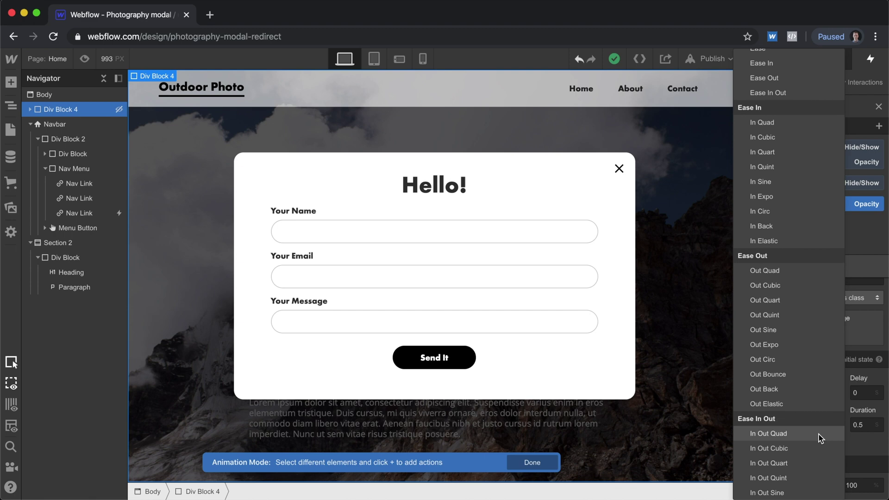
pyautogui.click(818, 434)
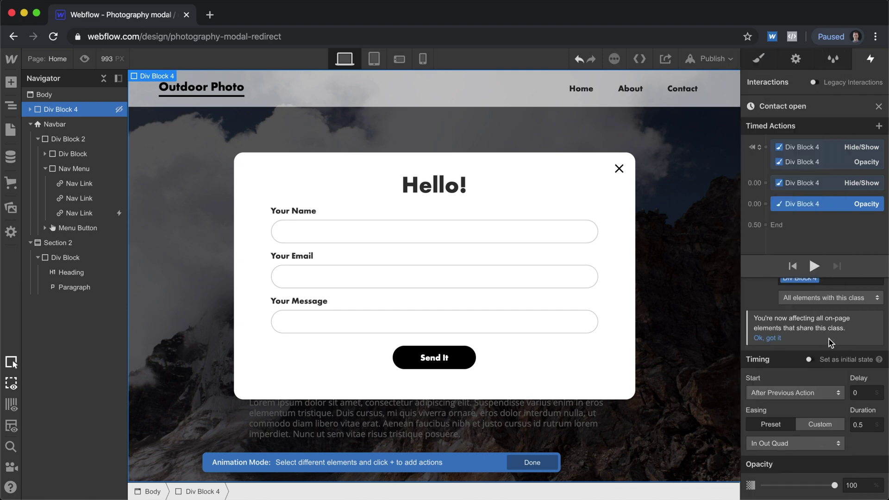
# Preview the page and click Contact to watch the modal fade in.
pyautogui.press('super+shift+p')
pyautogui.click(743, 88)
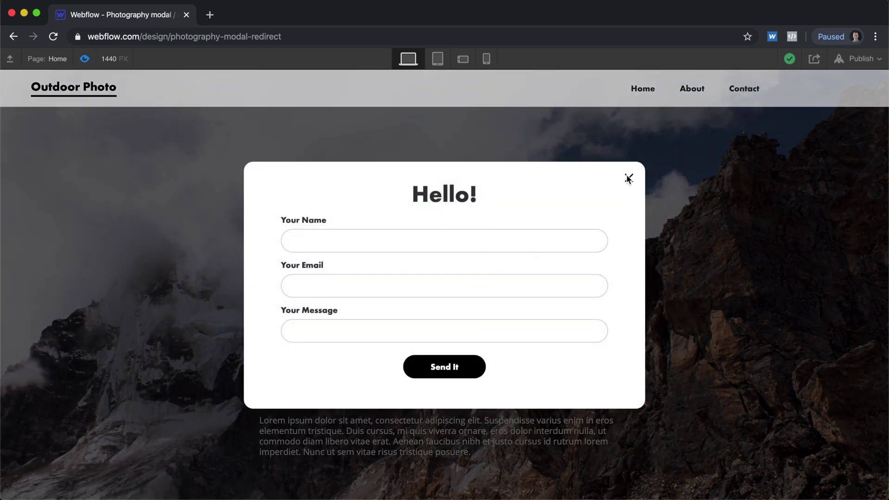
pyautogui.press('super+shift+p')
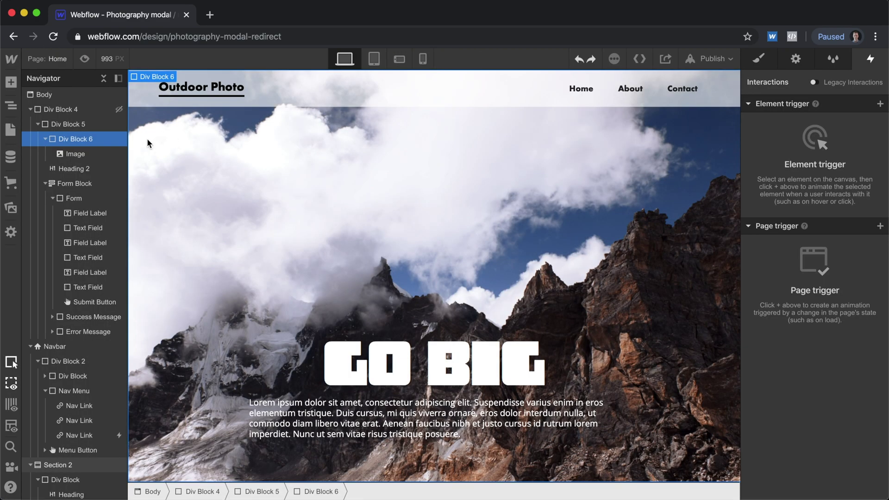
# Give the close icon Div Block 6 a click trigger that starts a new 'Contact close' animation.
pyautogui.click(476, 222)
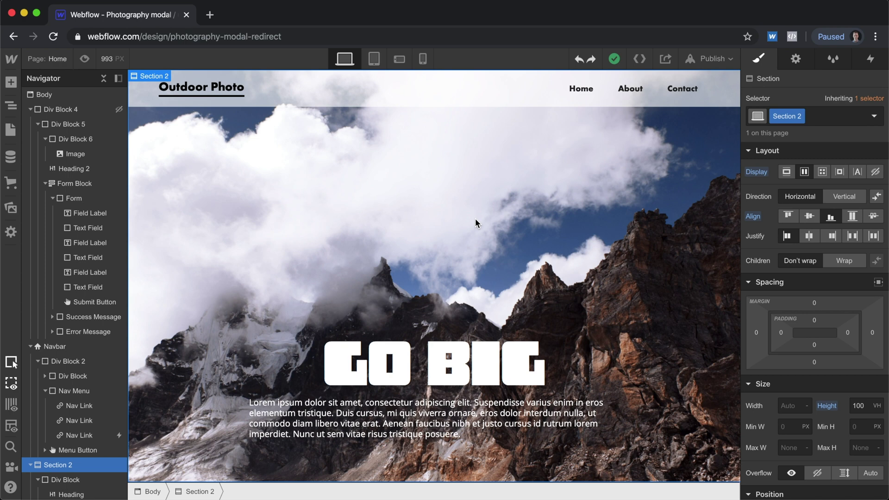
pyautogui.click(104, 139)
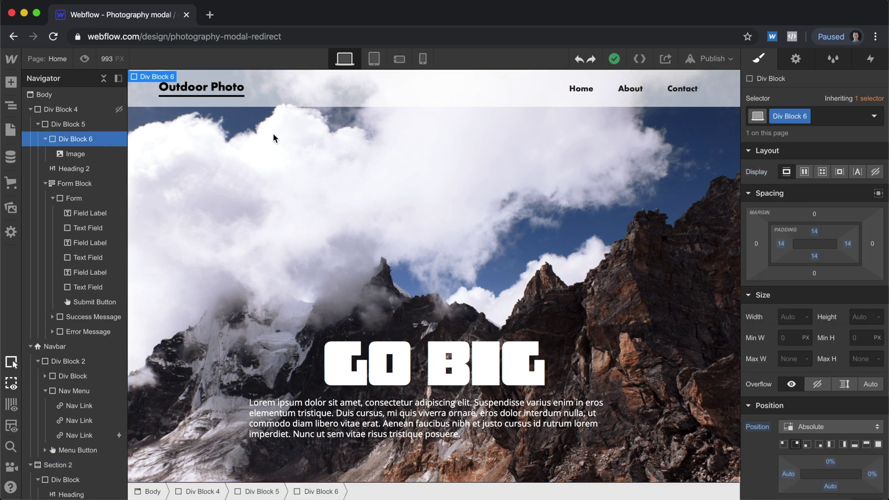
pyautogui.click(871, 58)
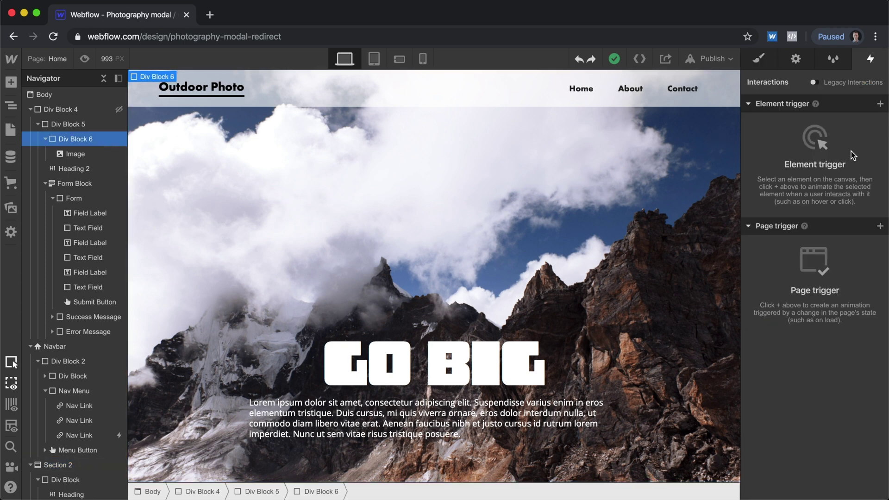
pyautogui.click(880, 105)
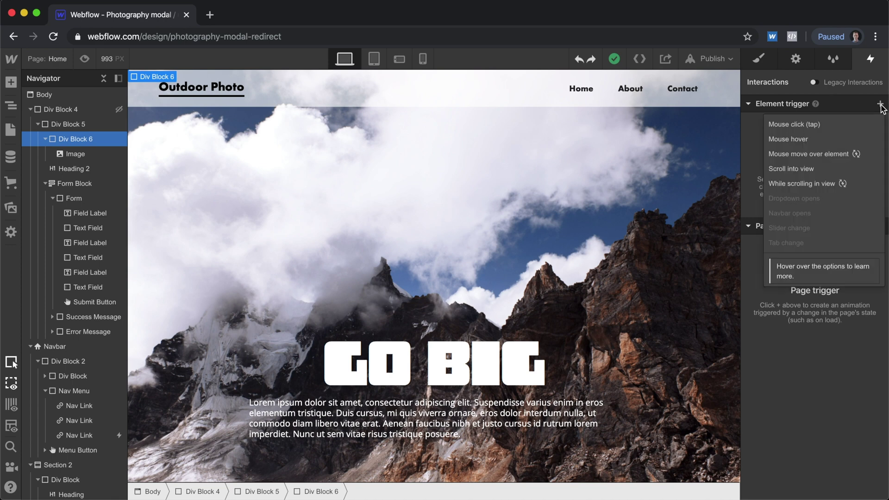
pyautogui.click(803, 125)
pyautogui.click(836, 169)
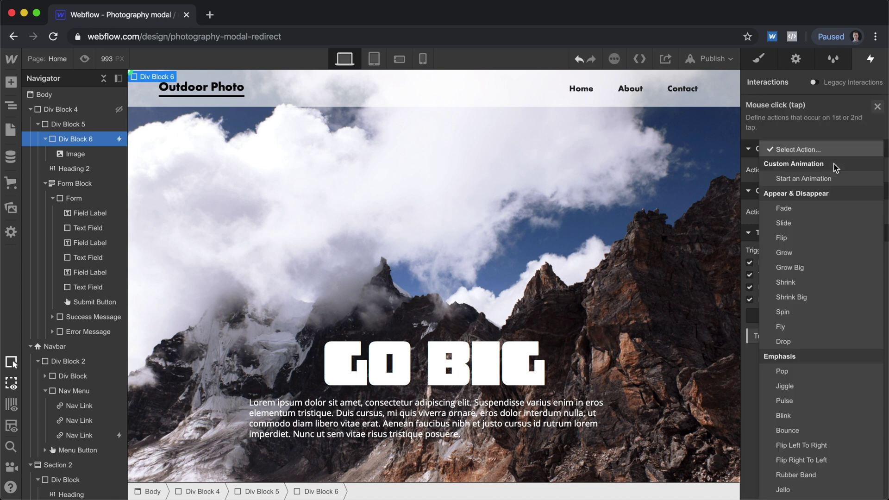
pyautogui.click(829, 178)
pyautogui.click(829, 195)
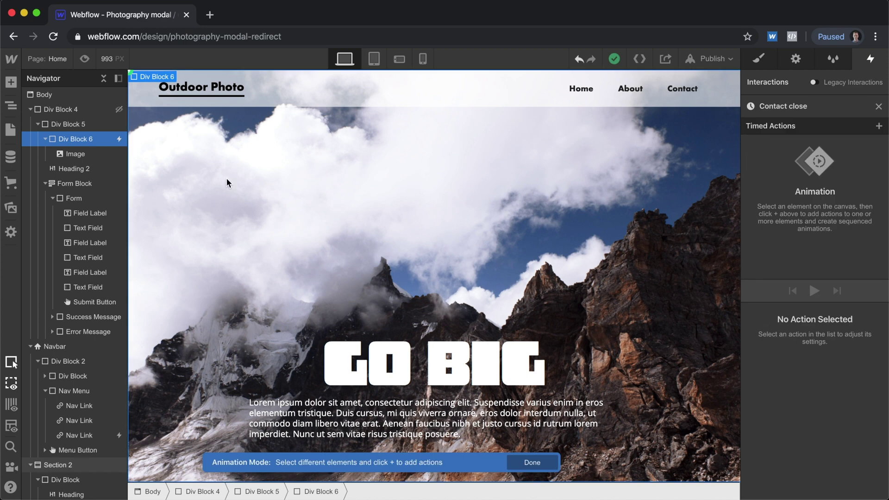
# Add an Opacity action fading Div Block 4 to 0.
pyautogui.click(90, 111)
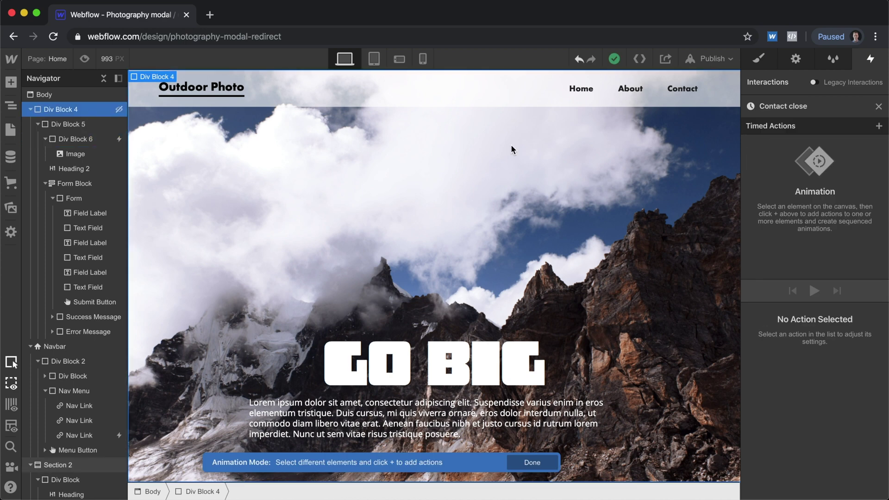
pyautogui.click(879, 126)
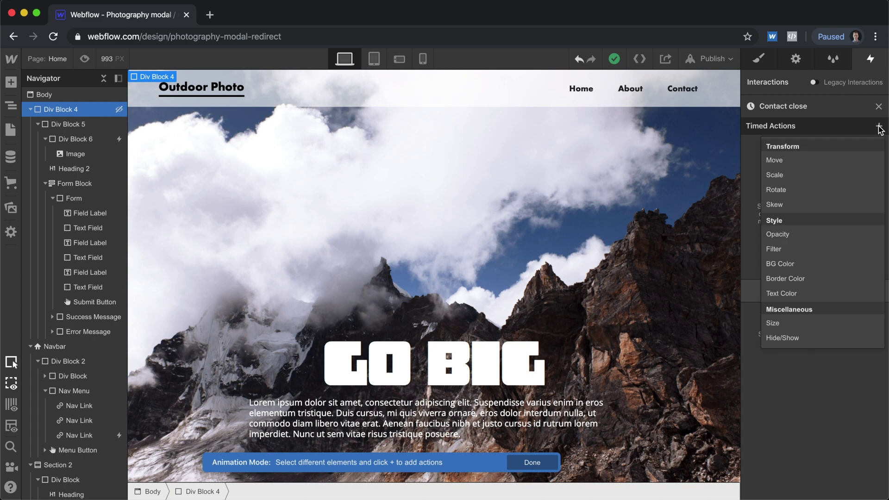
pyautogui.click(820, 233)
pyautogui.scroll(-1, 815, 371)
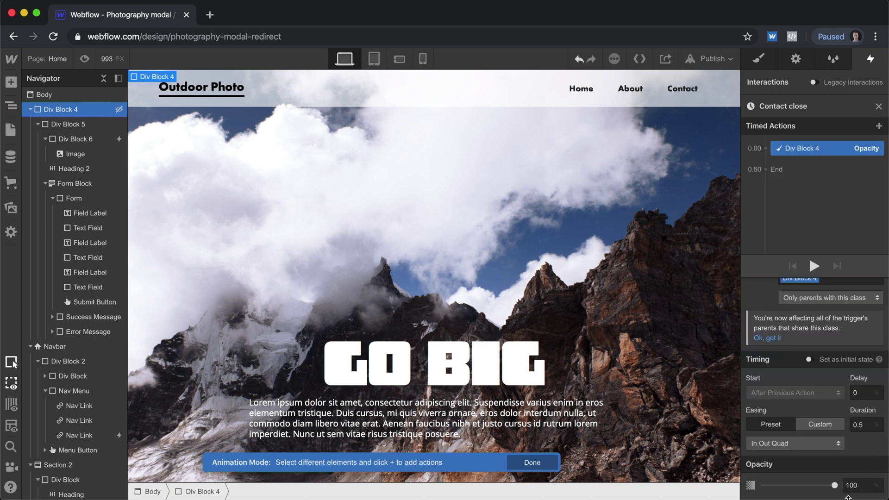
pyautogui.click(863, 486)
pyautogui.write('0')
# Add a Hide/Show action setting Div Block 4's display to none.
pyautogui.click(879, 126)
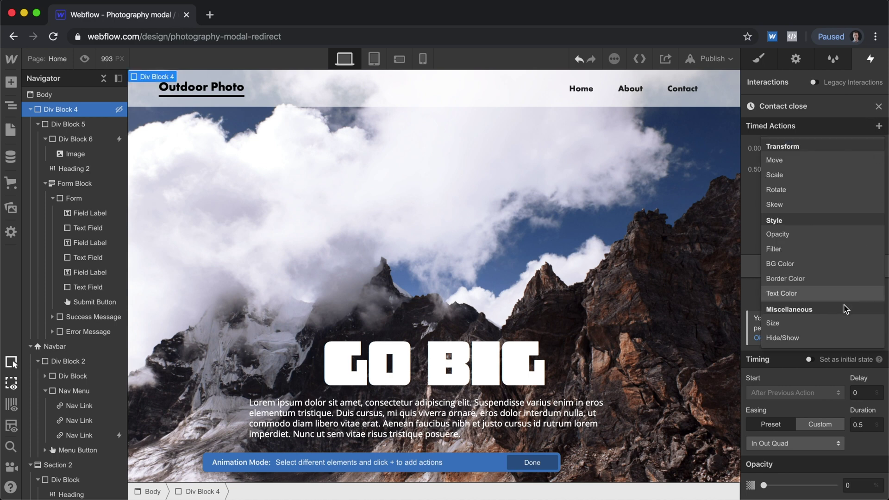
pyautogui.click(832, 334)
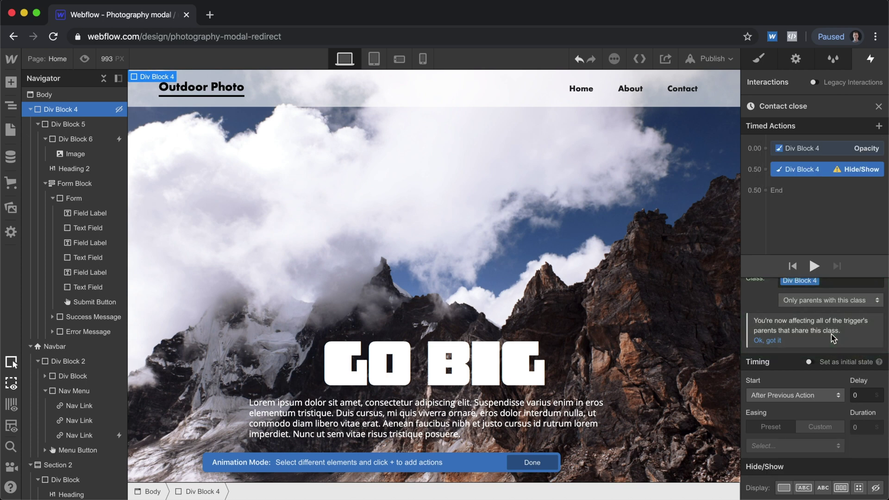
pyautogui.click(876, 488)
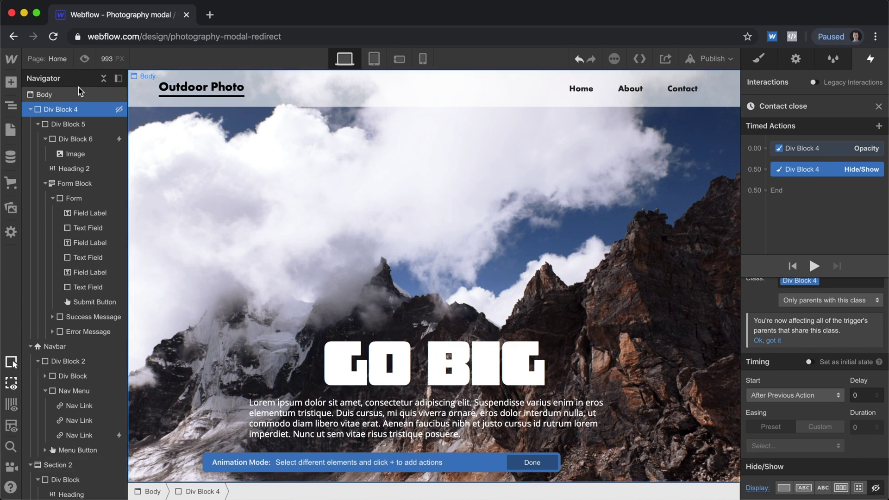
pyautogui.click(84, 59)
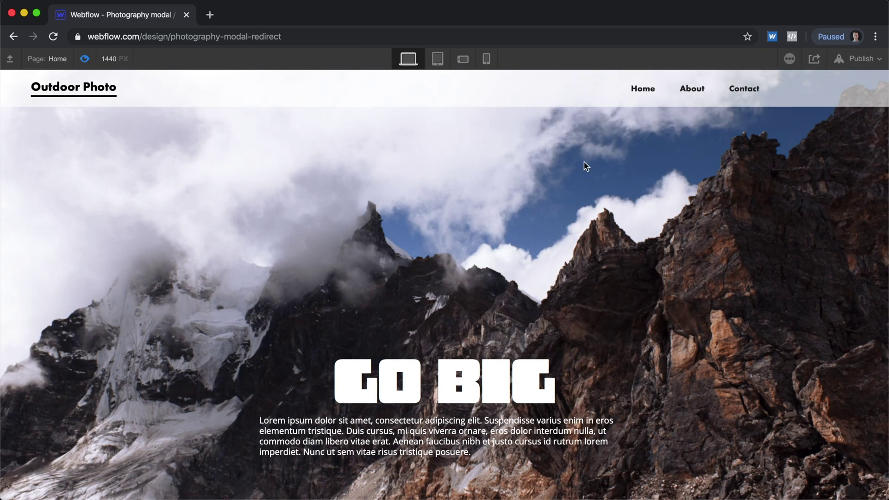
pyautogui.click(746, 92)
pyautogui.click(630, 181)
pyautogui.click(745, 91)
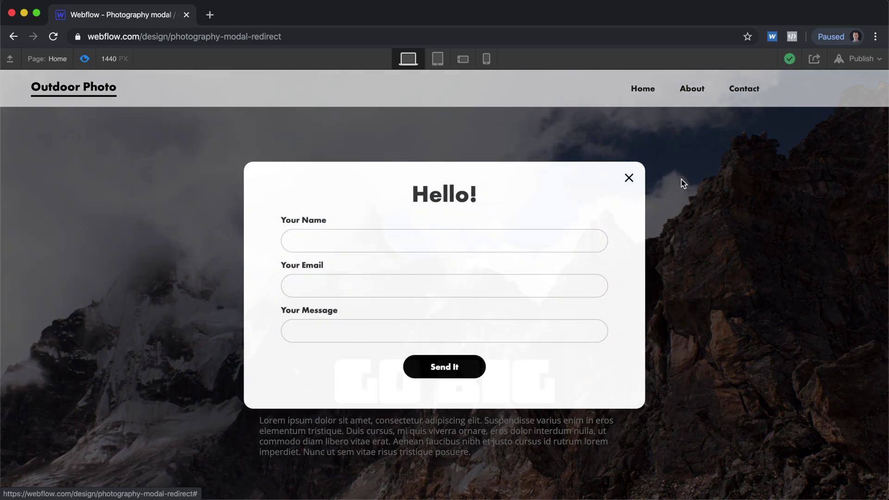
pyautogui.click(629, 179)
pyautogui.click(84, 59)
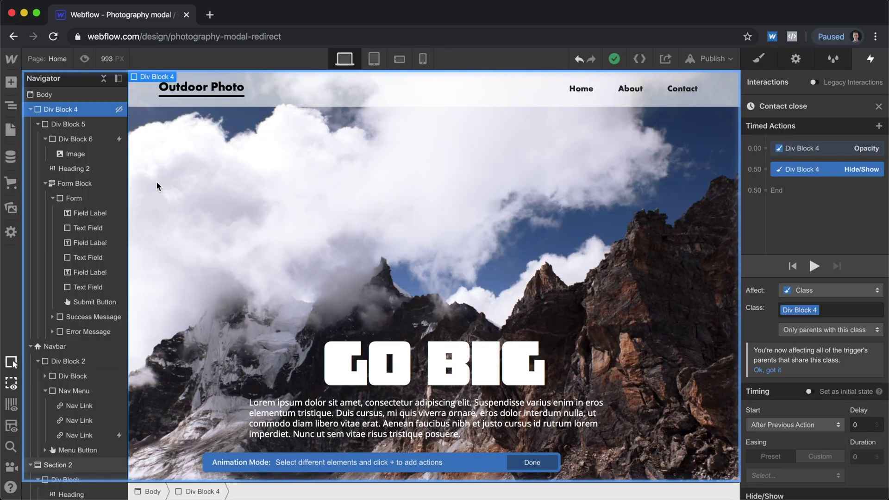
# Set the Effects cursor of Div Block 6, the X close icon wrapper, to pointer.
pyautogui.click(97, 141)
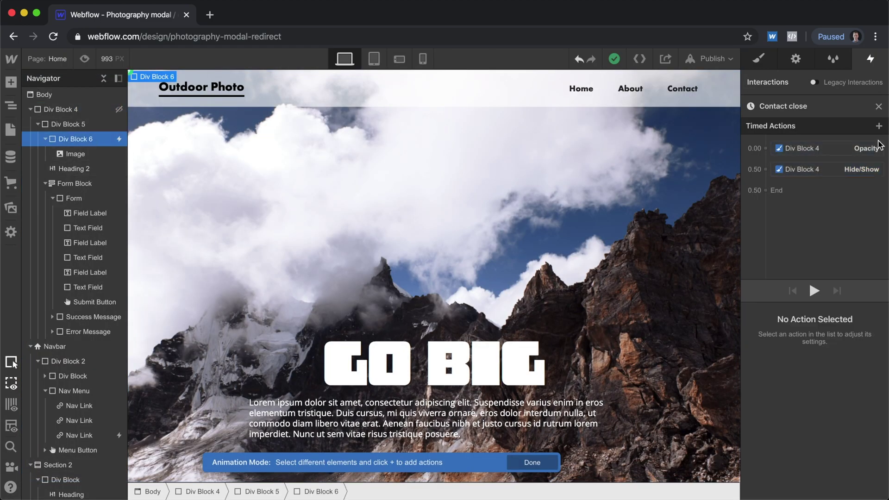
pyautogui.click(759, 58)
pyautogui.scroll(-8, 839, 320)
pyautogui.scroll(-3, 839, 320)
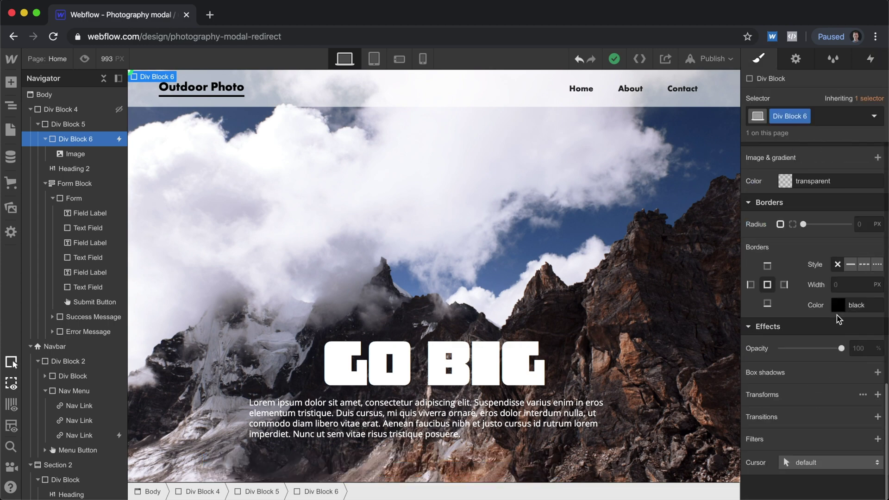
pyautogui.click(834, 467)
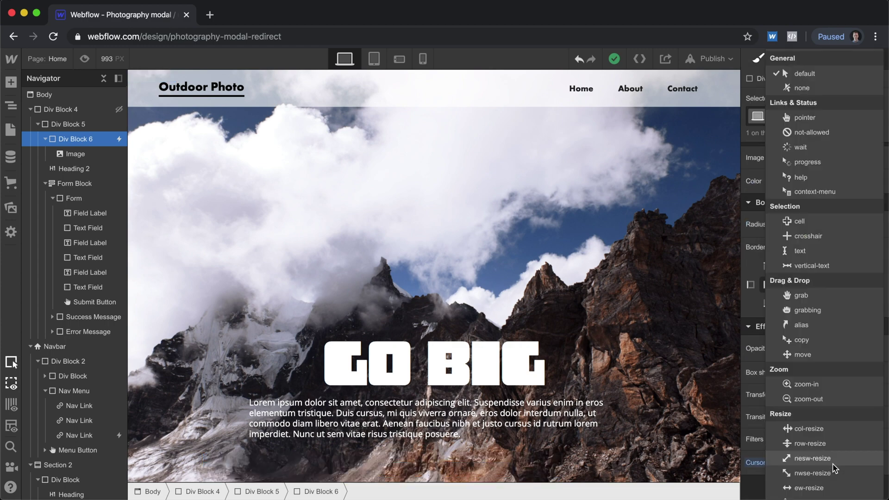
pyautogui.click(805, 118)
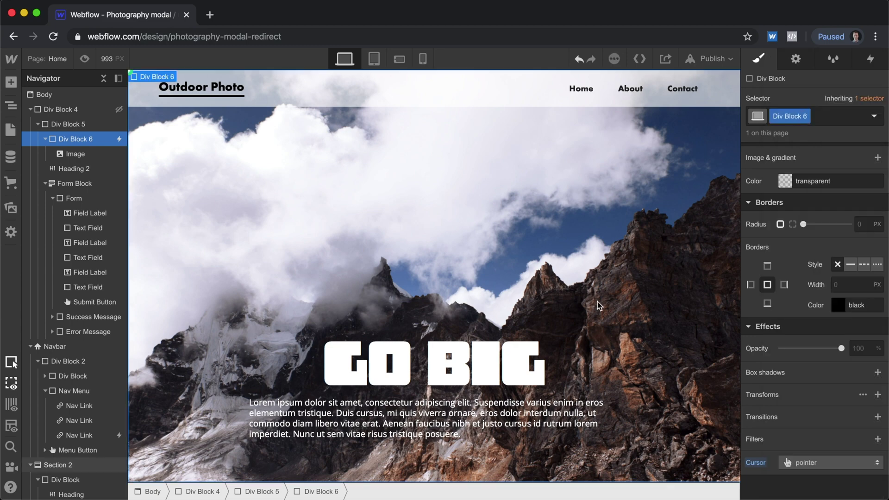
pyautogui.click(84, 58)
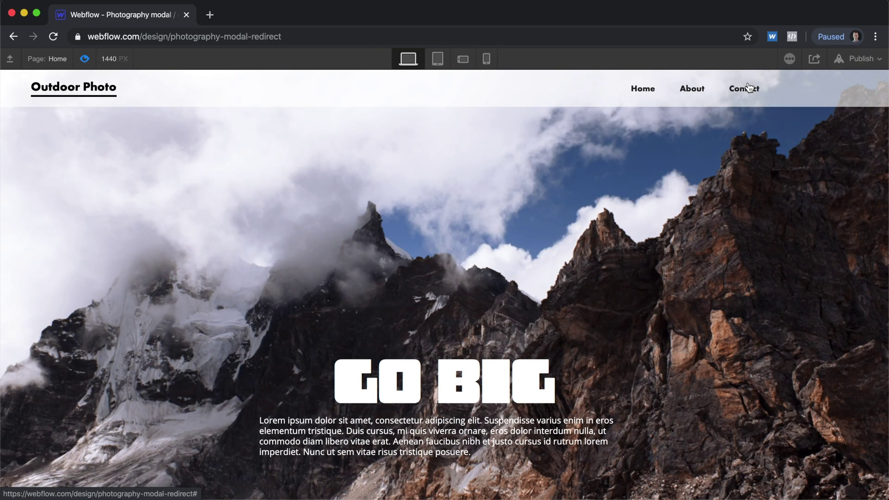
pyautogui.click(746, 87)
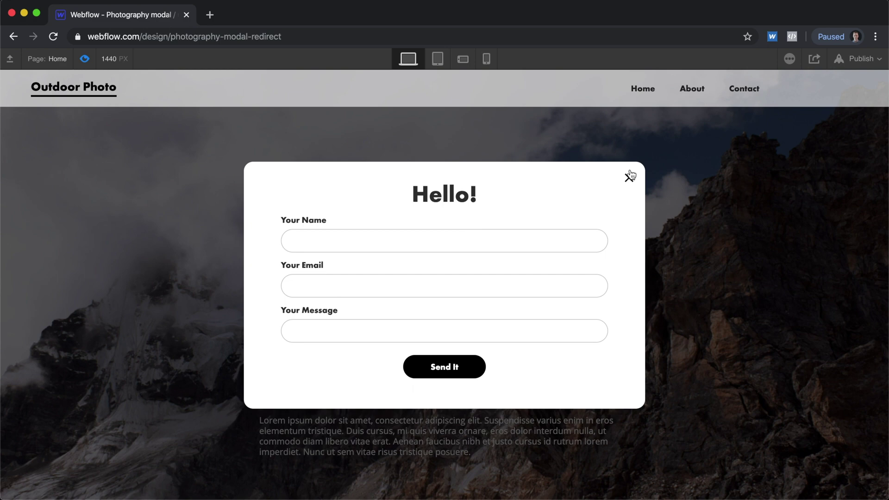
pyautogui.click(84, 59)
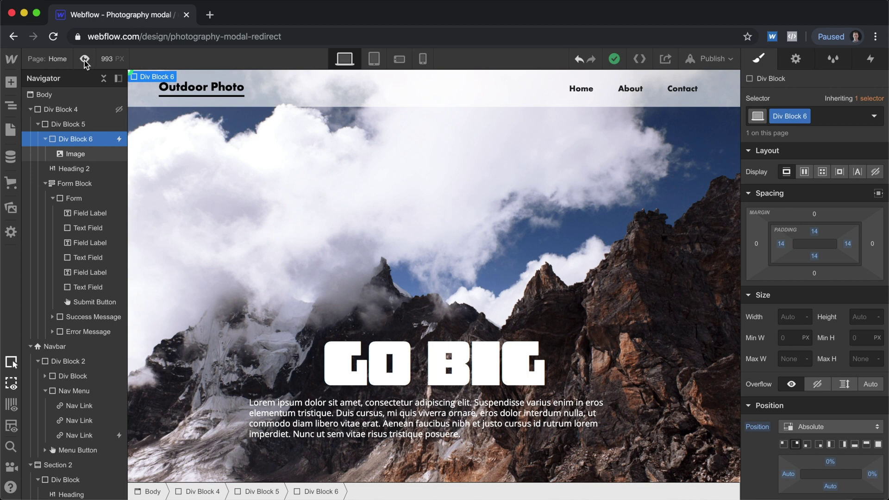
# Turn Div Block 4 into the 'contact' symbol and the navbar into 'navbar', then show Pages.
pyautogui.click(104, 78)
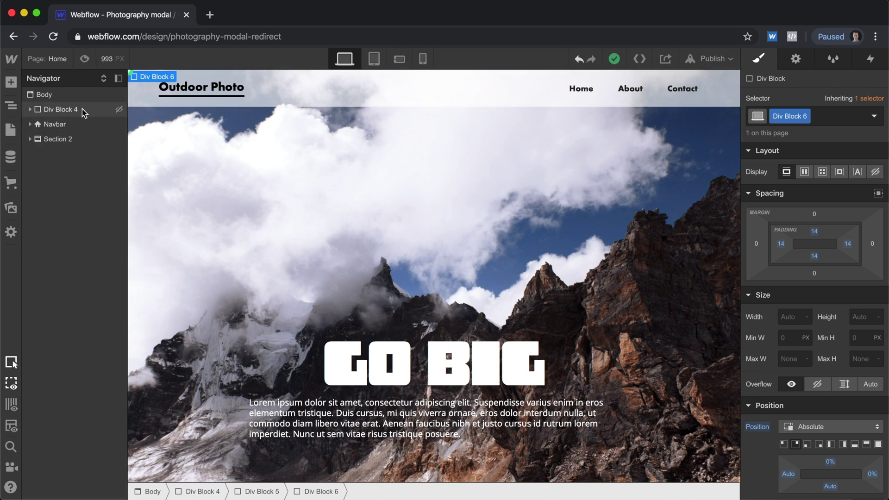
pyautogui.click(84, 113)
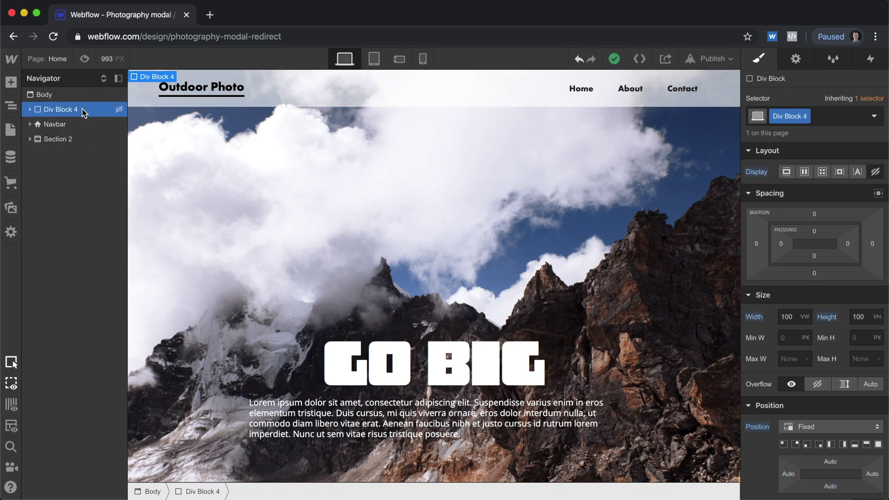
pyautogui.click(11, 83)
pyautogui.click(125, 116)
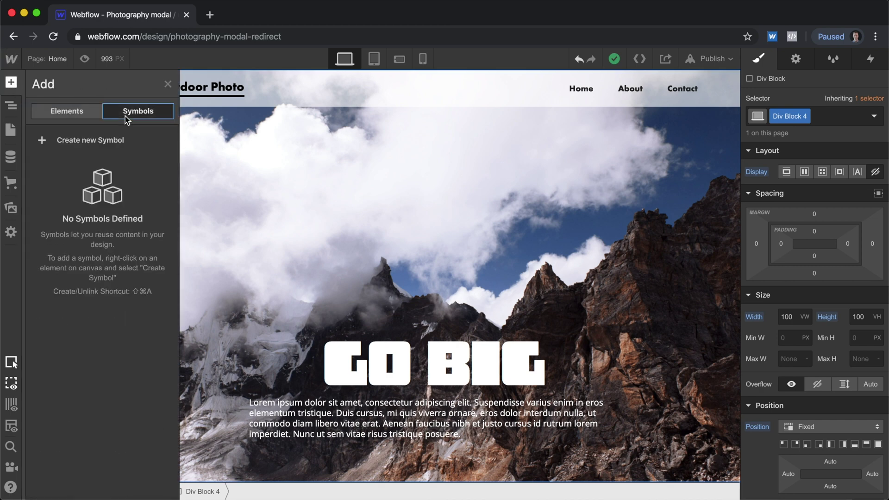
pyautogui.click(42, 139)
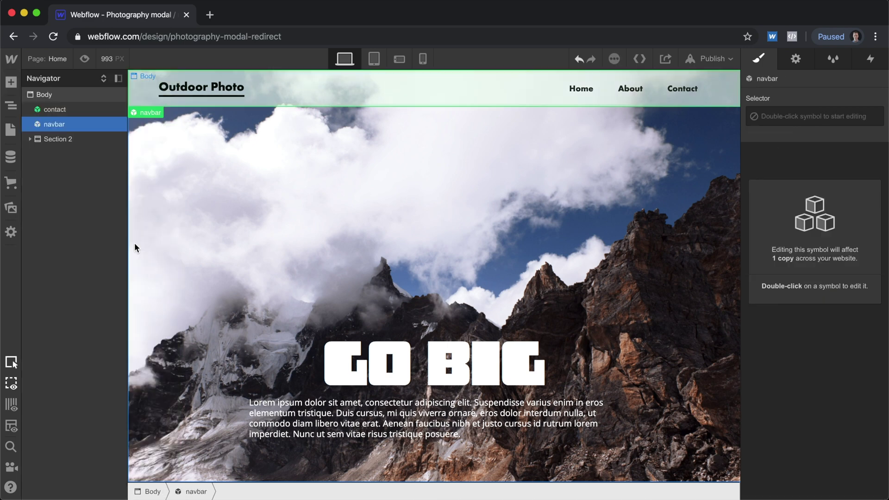
pyautogui.click(7, 133)
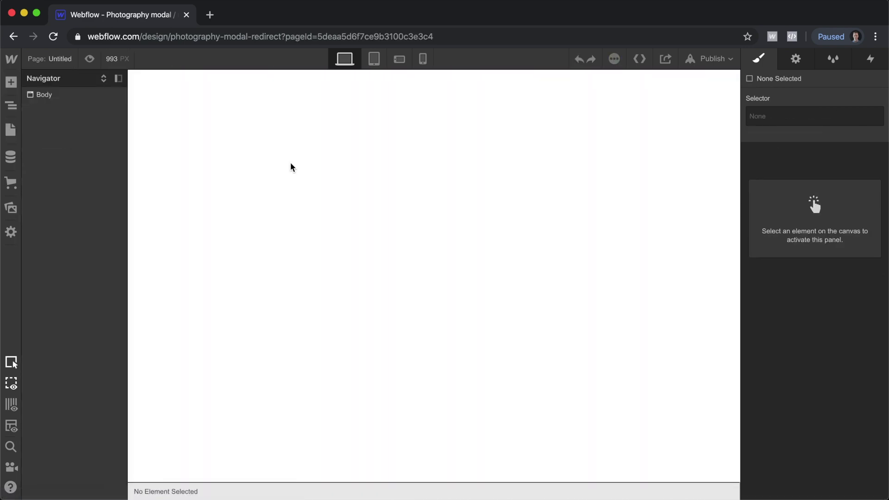
# Place the navbar symbol and then the contact symbol below it on the Untitled page.
pyautogui.press('super+e')
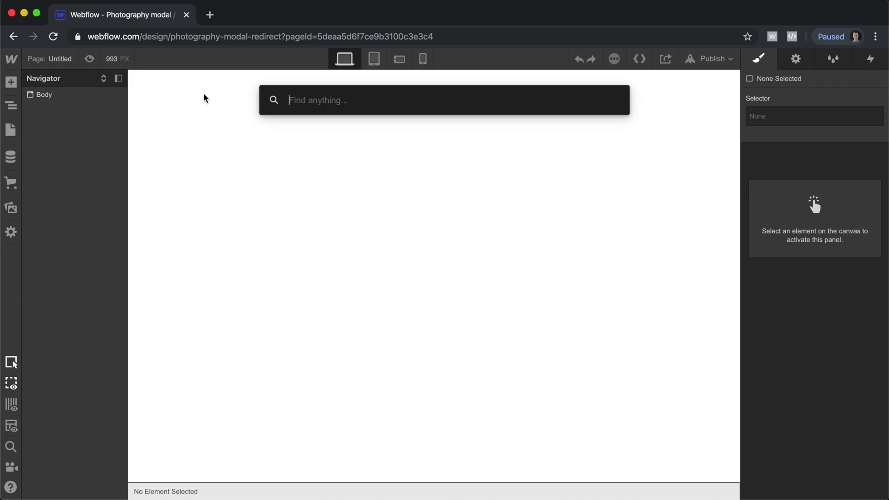
pyautogui.write('na')
pyautogui.moveTo(313, 191); pyautogui.dragTo(199, 146)
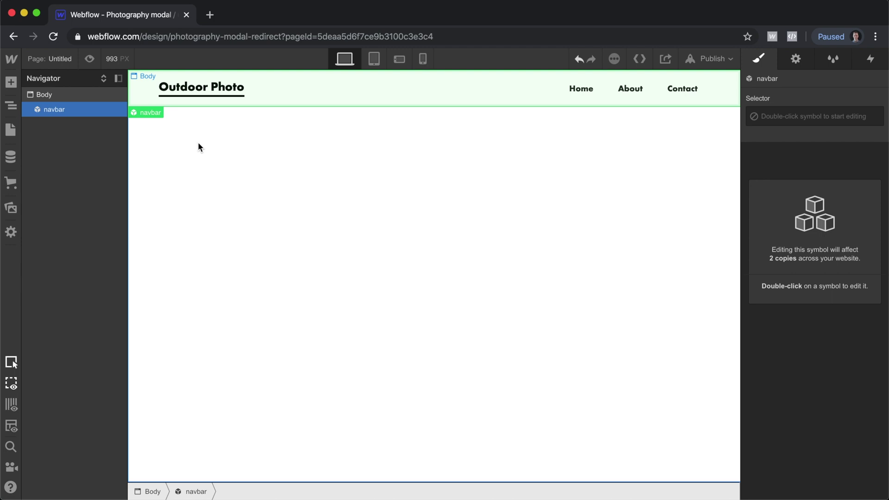
pyautogui.press('super+e')
pyautogui.write('con')
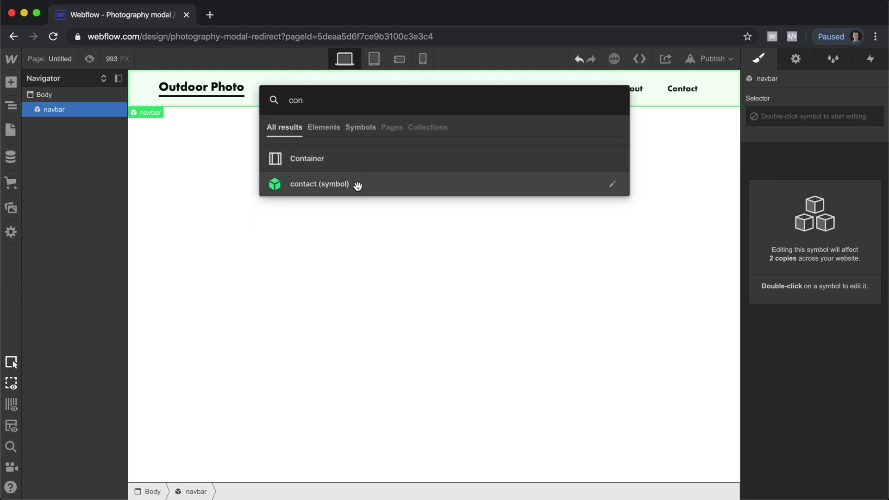
pyautogui.moveTo(357, 186); pyautogui.dragTo(210, 159)
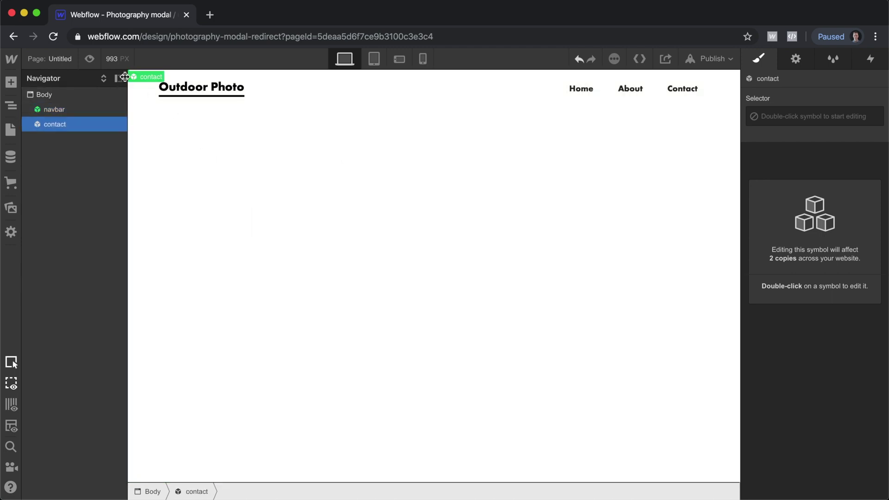
# Preview the page and open and close the Hello! modal twice via Contact and X.
pyautogui.click(90, 59)
pyautogui.click(739, 88)
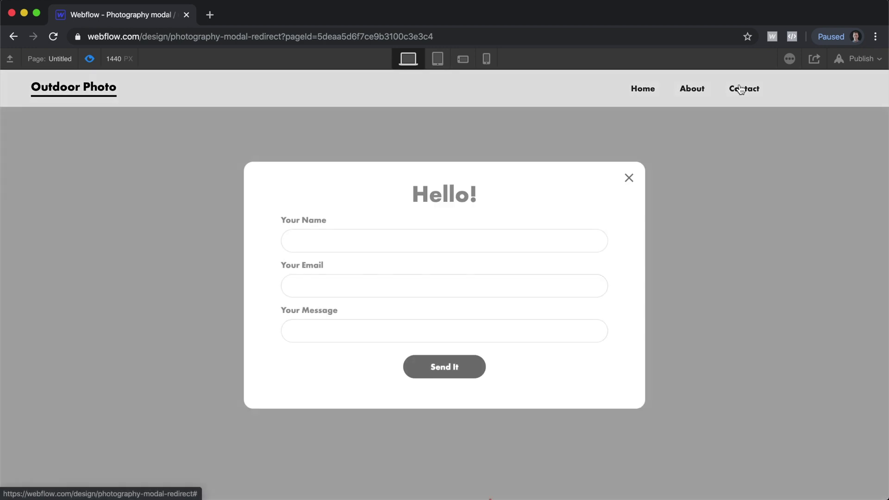
pyautogui.click(630, 180)
pyautogui.click(757, 77)
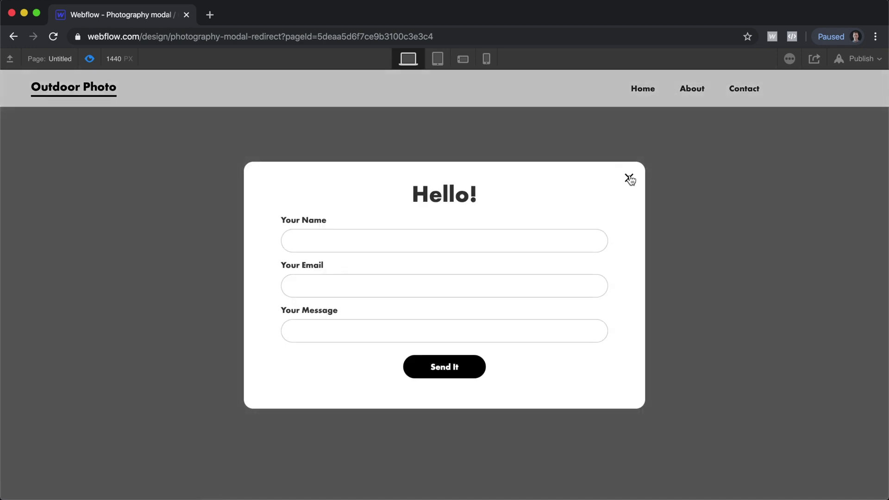
pyautogui.click(629, 178)
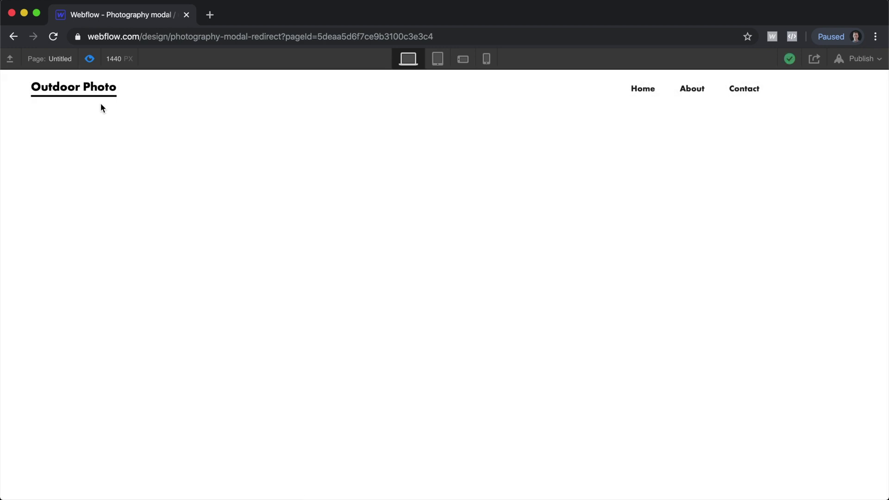